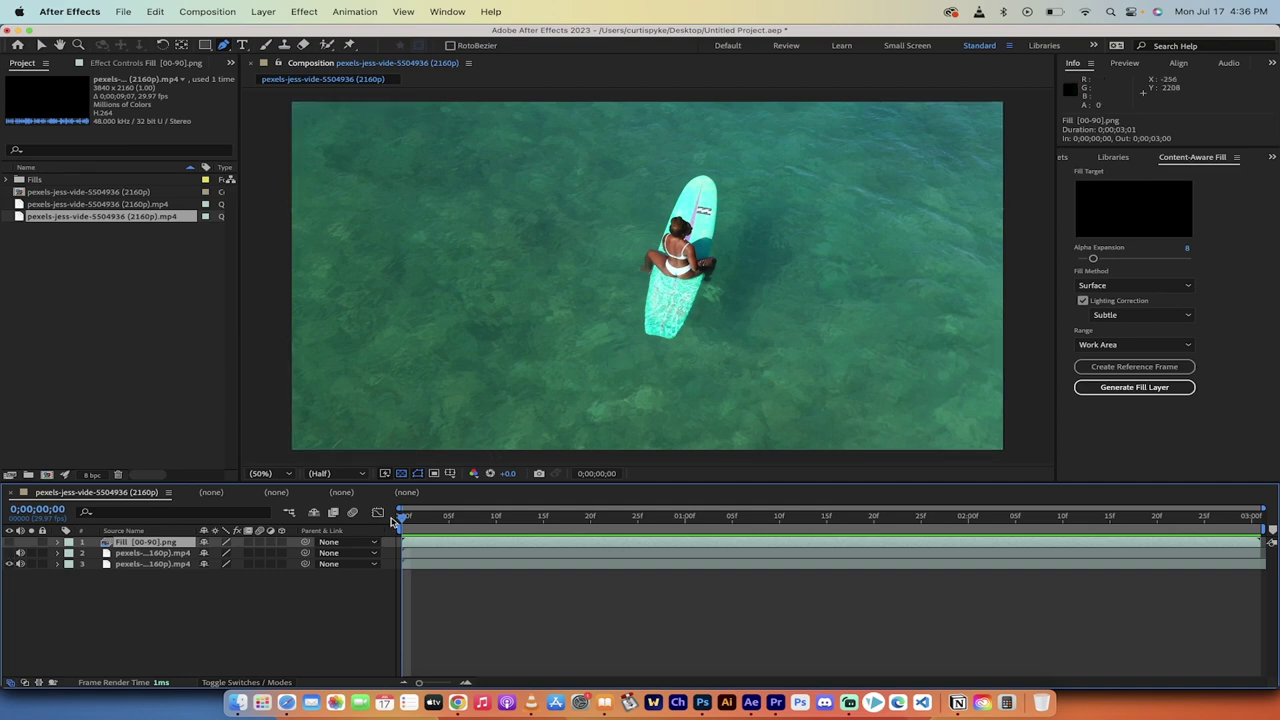
Play and stop the surfer composition preview, then hide the bottom footage layer.
key("space")
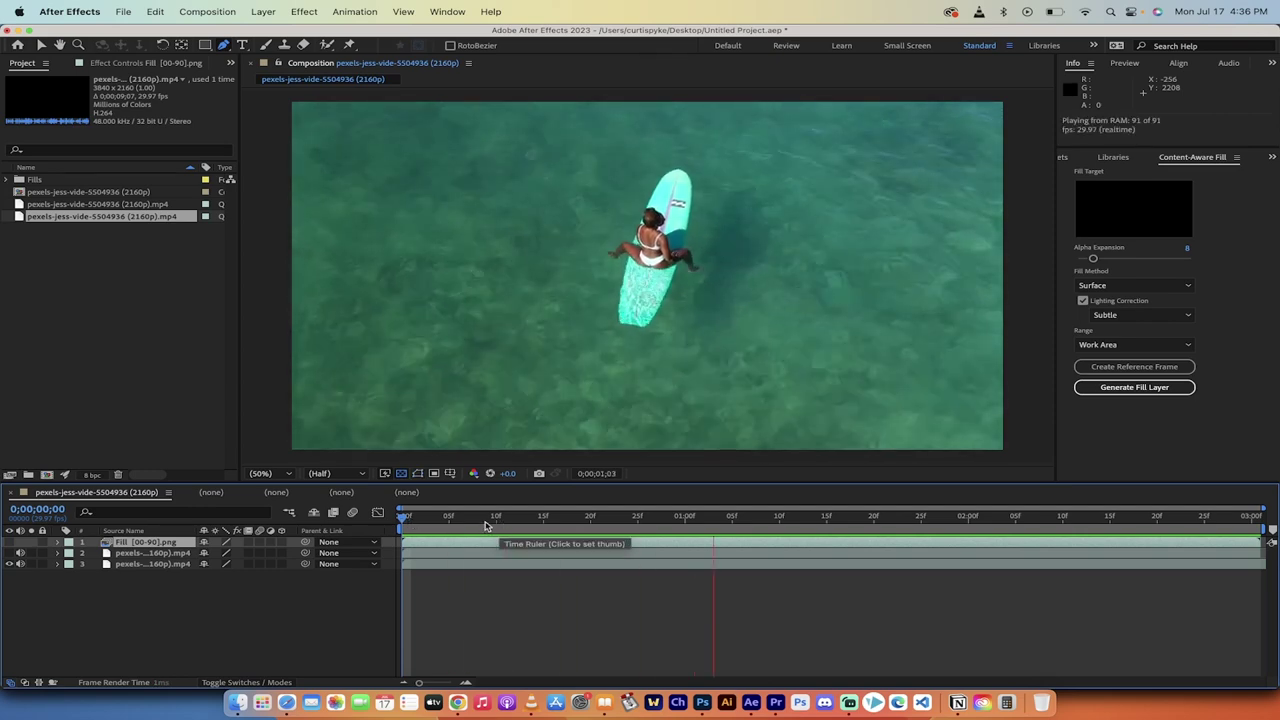
key("space")
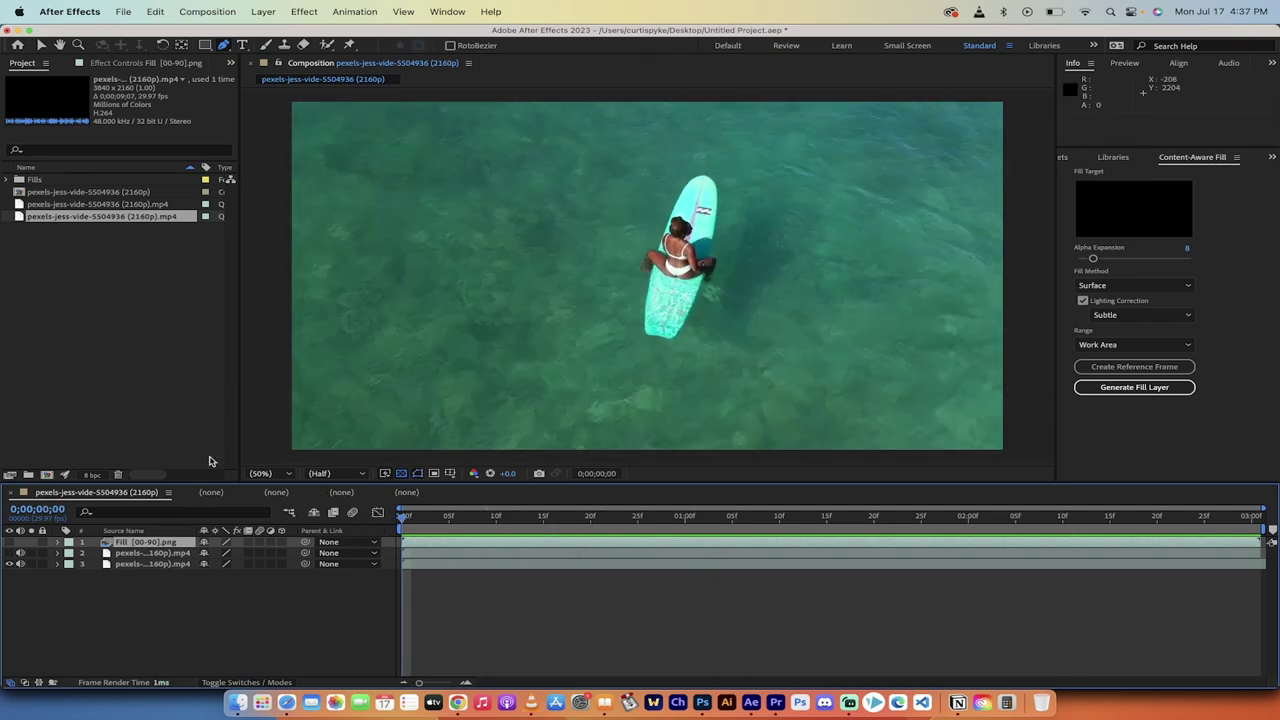
left_click(11, 564)
Show the masked footage and the Fill [00-90].png layer, play the water-only result, and return to frame one.
left_click(11, 564)
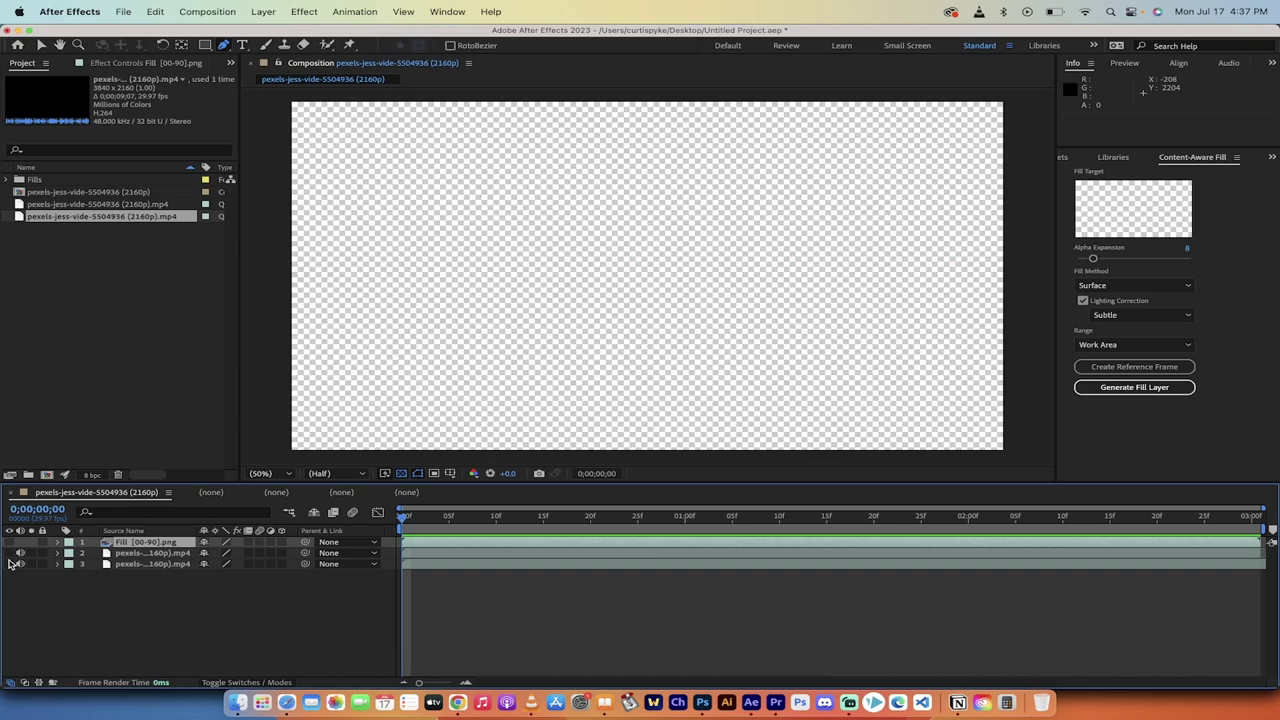
left_click(11, 554)
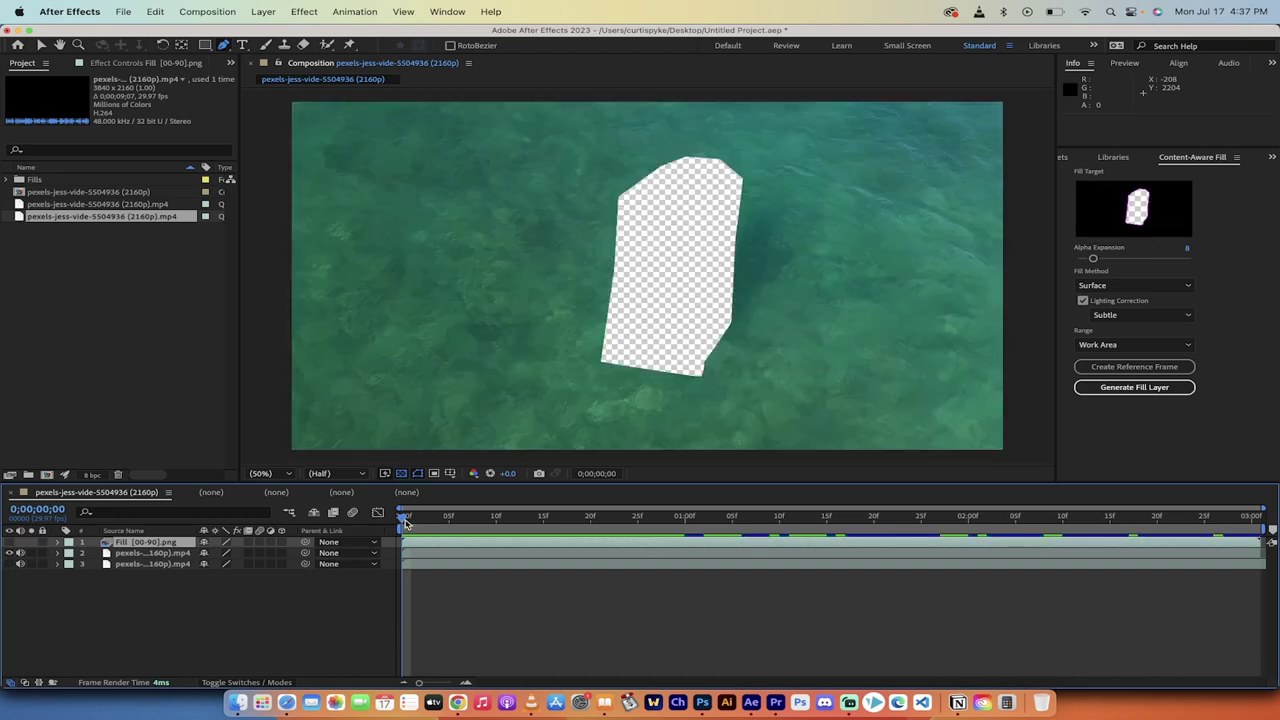
mouse_move(402, 520)
left_mouse_down()
mouse_move(1034, 518)
mouse_move(402, 527)
left_mouse_up()
left_click(9, 541)
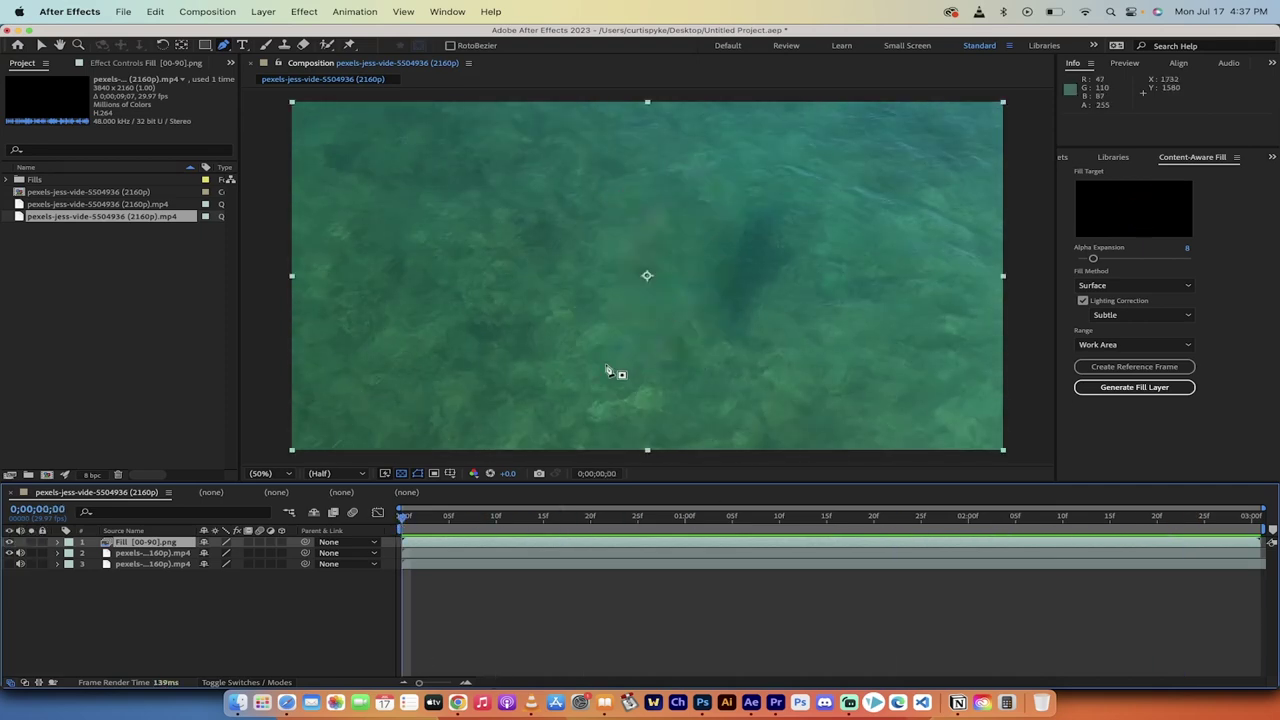
key("space")
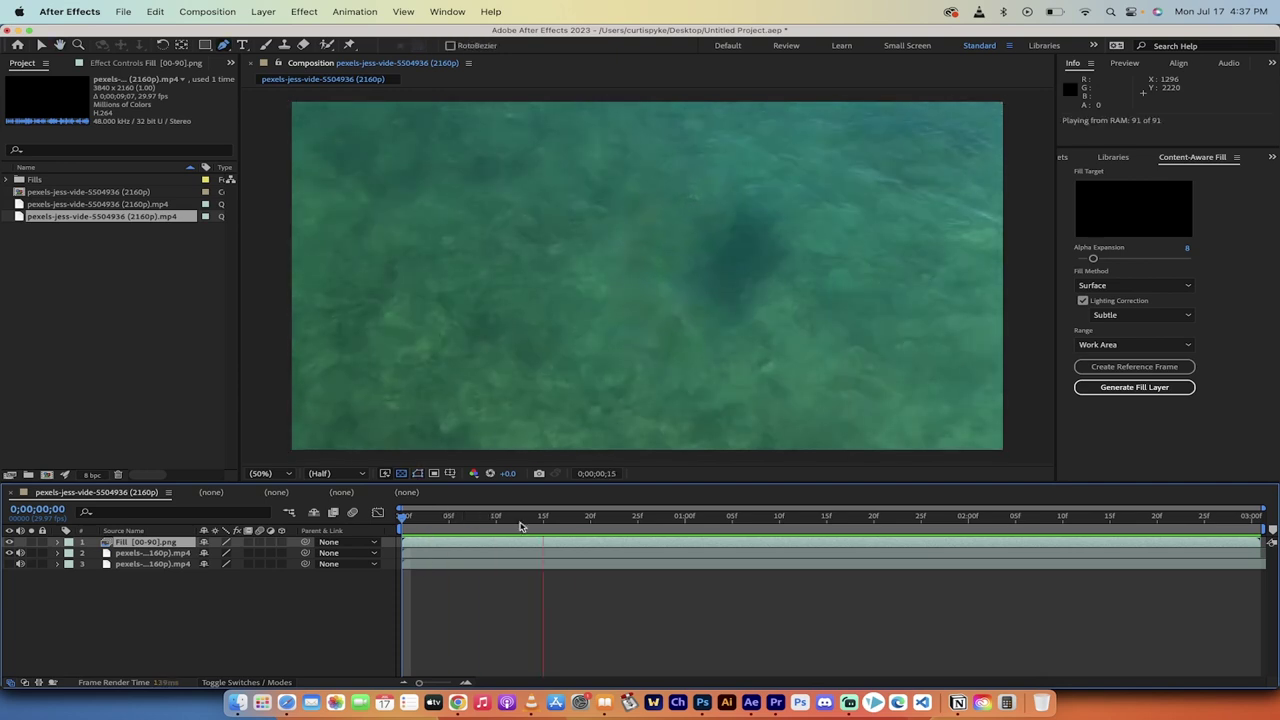
key("space")
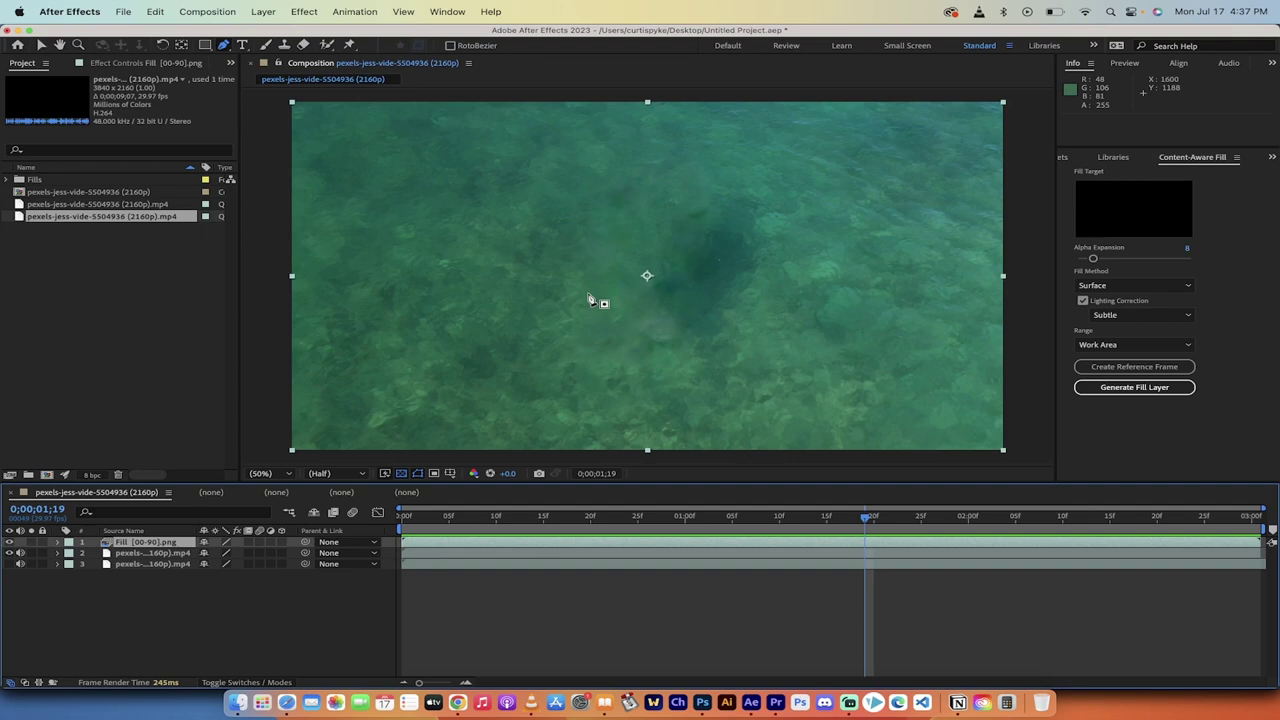
key("Home")
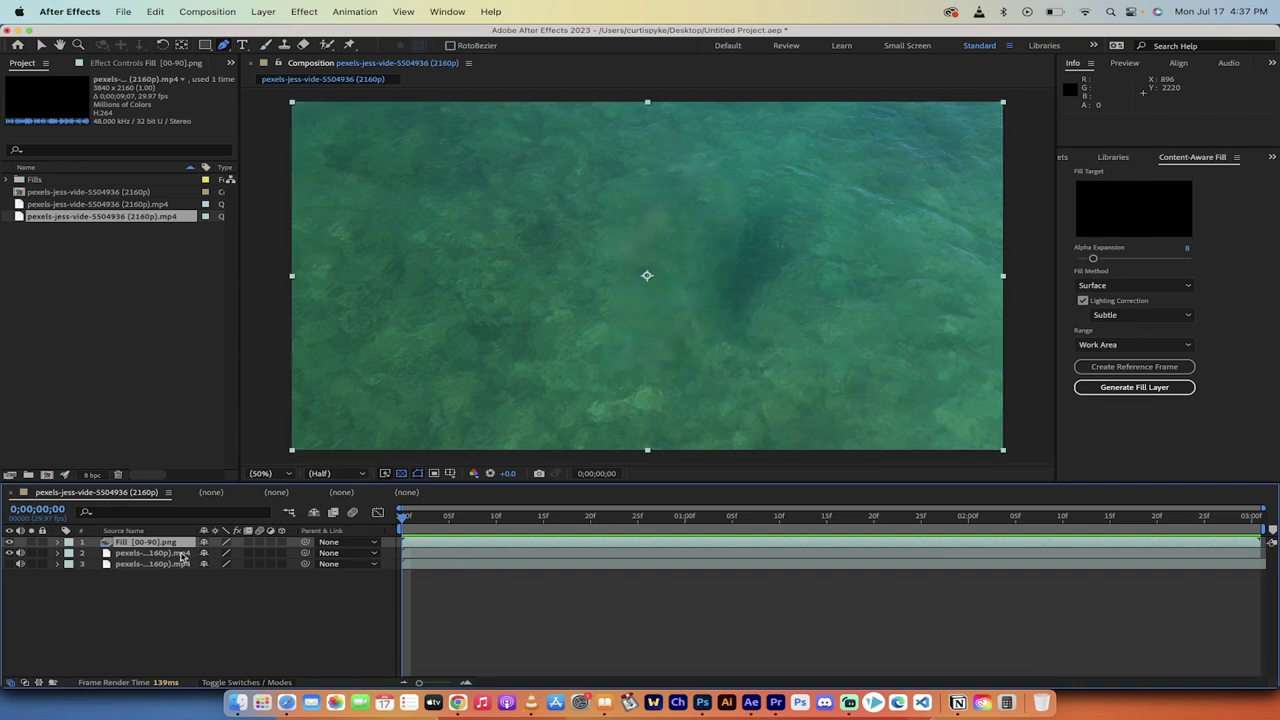
left_click_drag(149, 586, 143, 545)
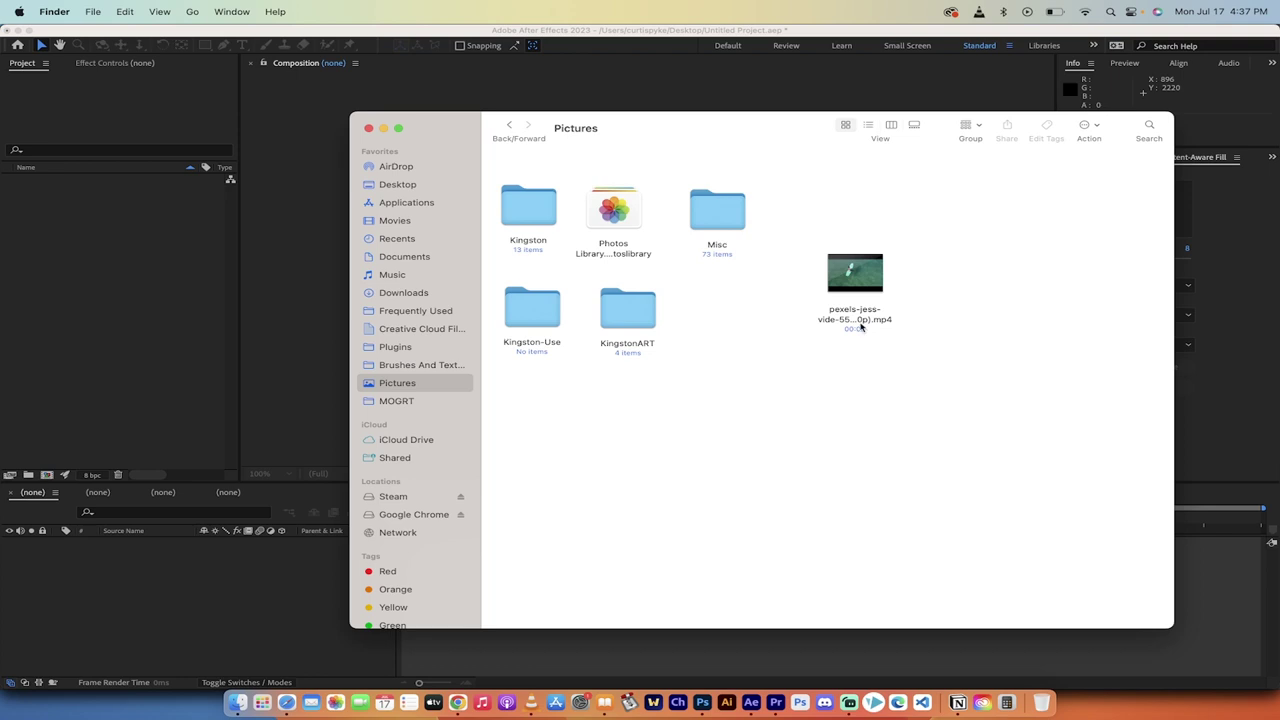
left_click(860, 326)
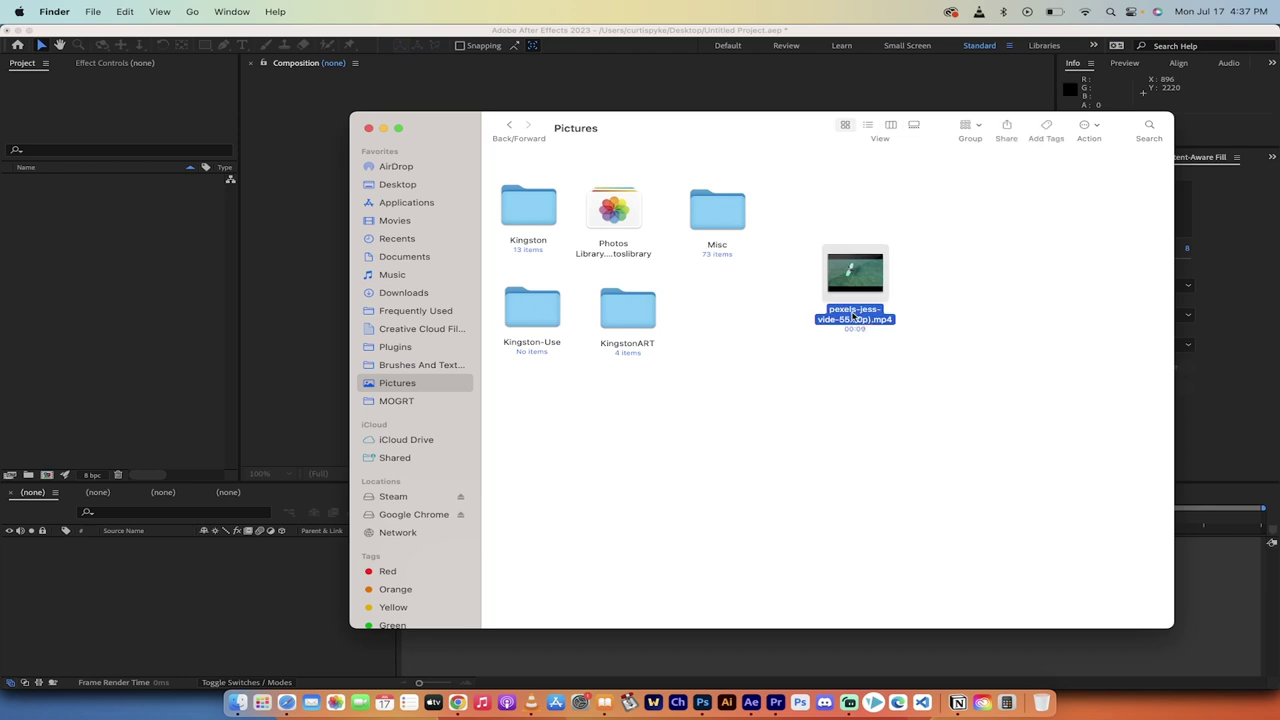
left_click_drag(862, 320, 845, 335)
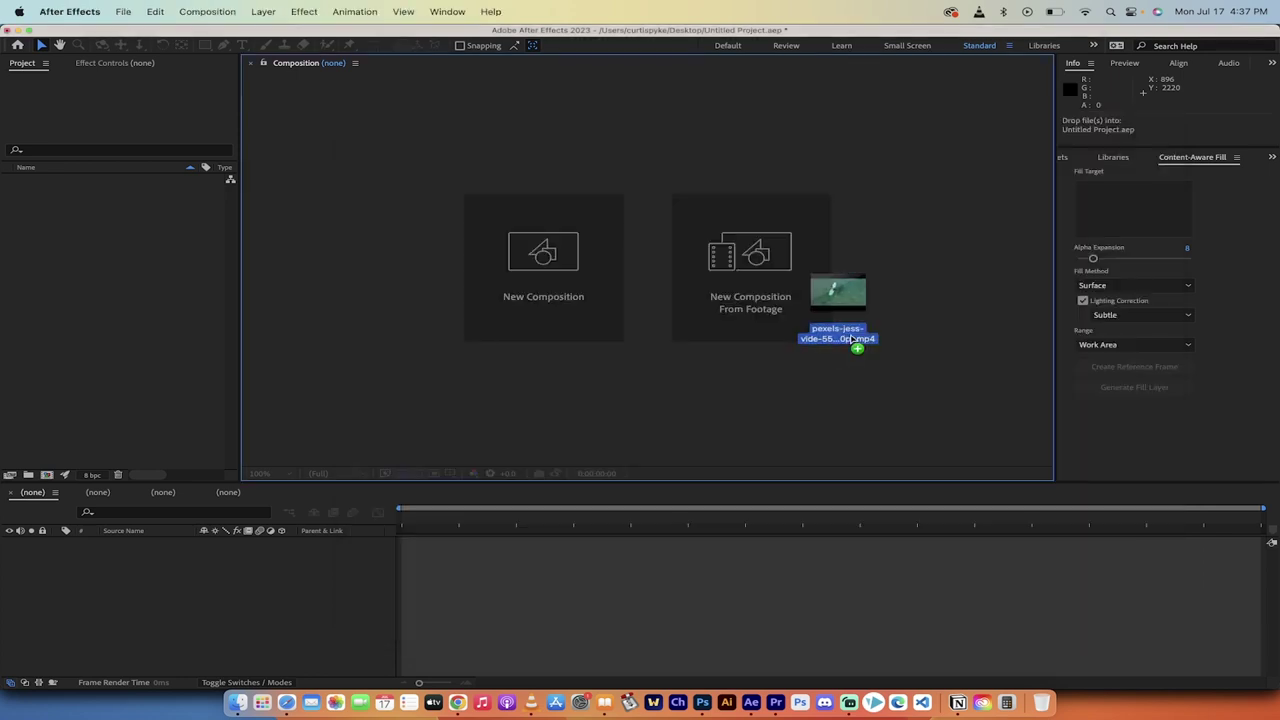
left_click_drag(851, 346, 826, 311)
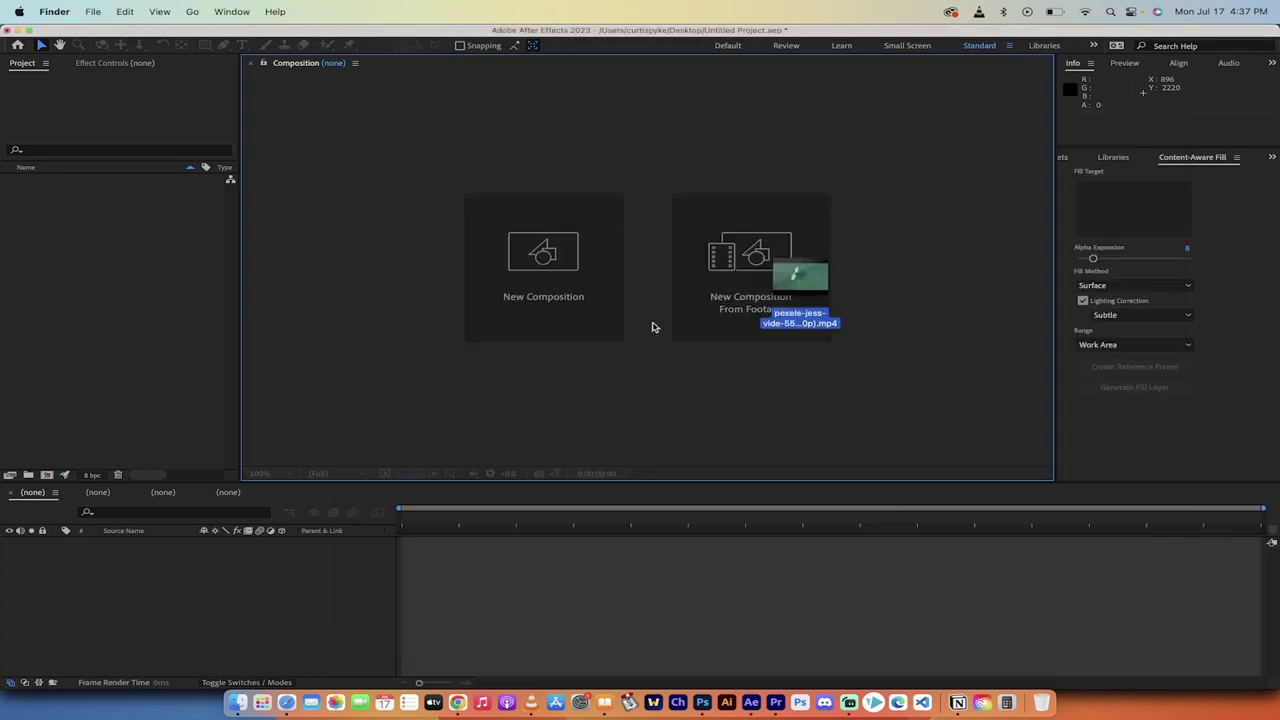
left_click_drag(790, 345, 125, 303)
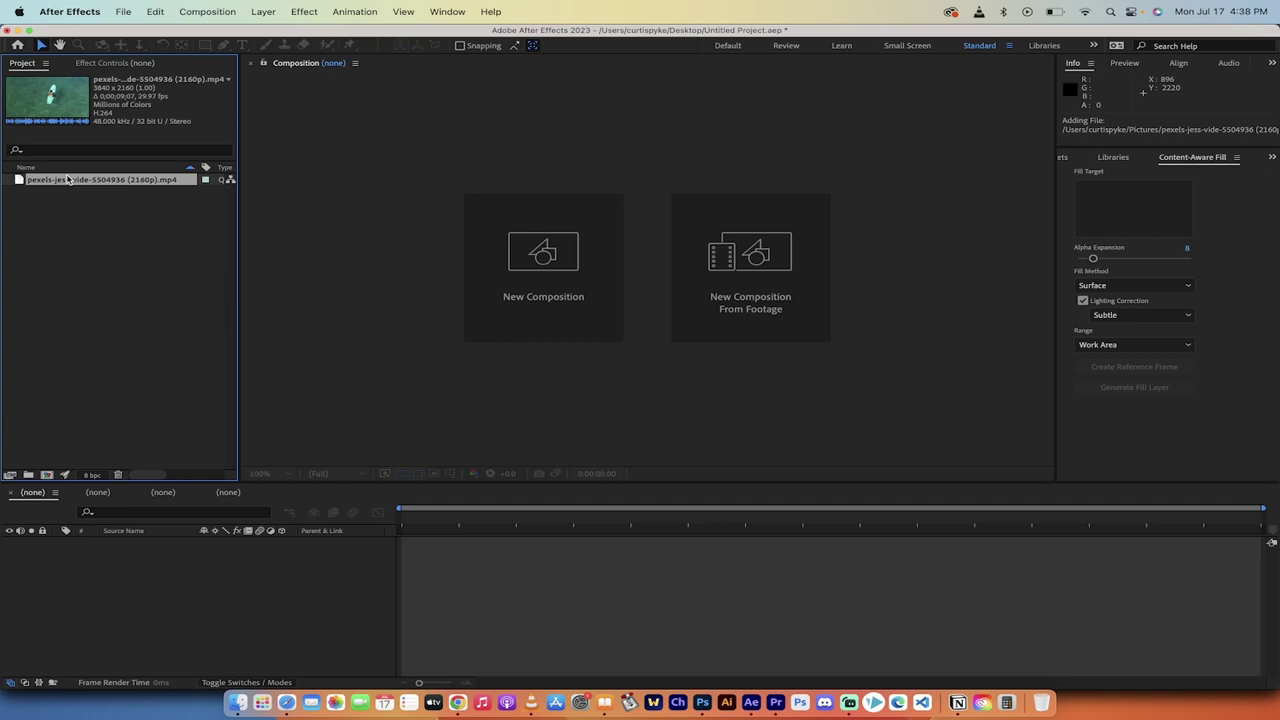
left_click_drag(50, 181, 531, 291)
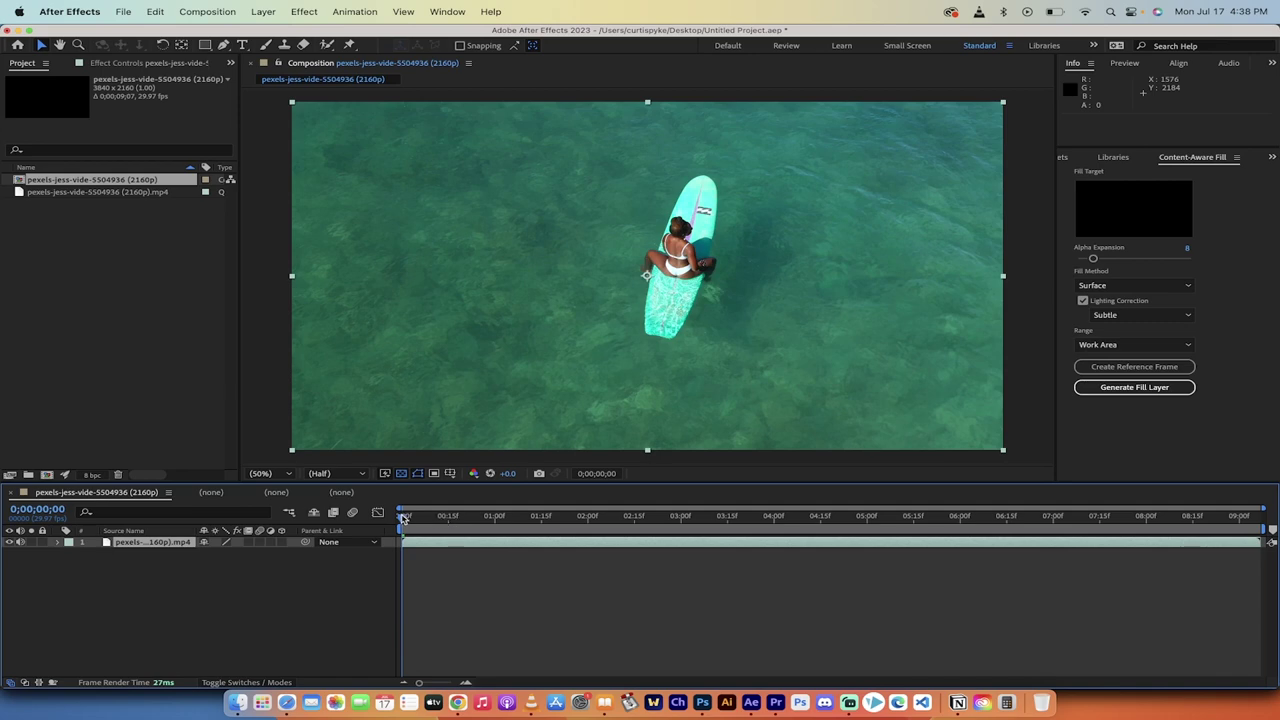
Set the work area end to about 2 seconds and check the frames up to it.
left_click_drag(405, 518, 376, 531)
mouse_move(1263, 531)
left_mouse_down()
mouse_move(717, 574)
mouse_move(588, 563)
left_mouse_up()
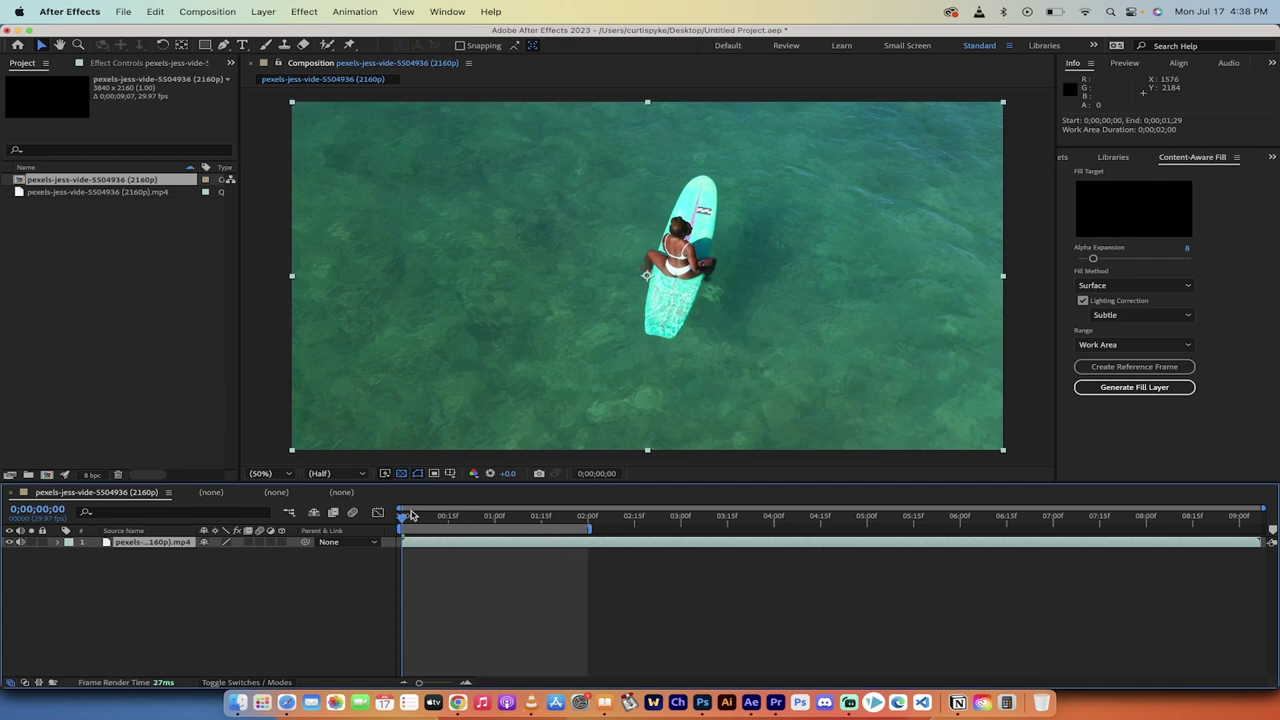
left_click_drag(410, 515, 592, 511)
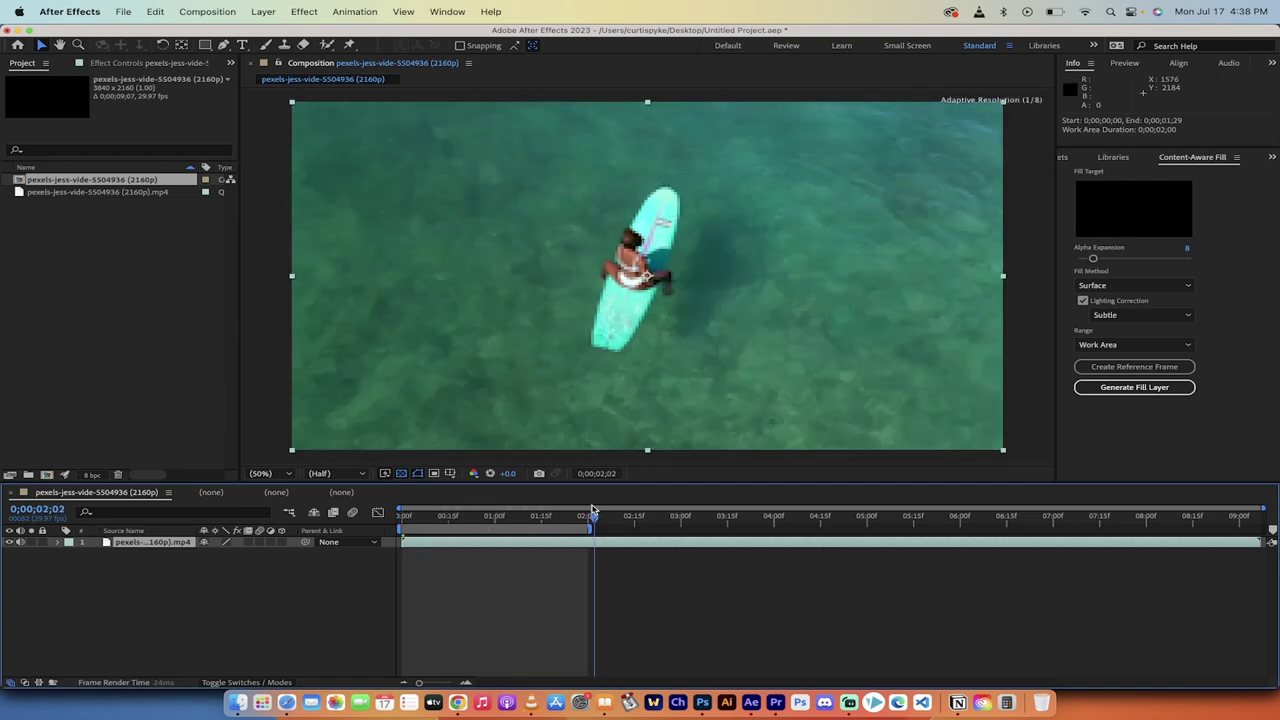
key("Home")
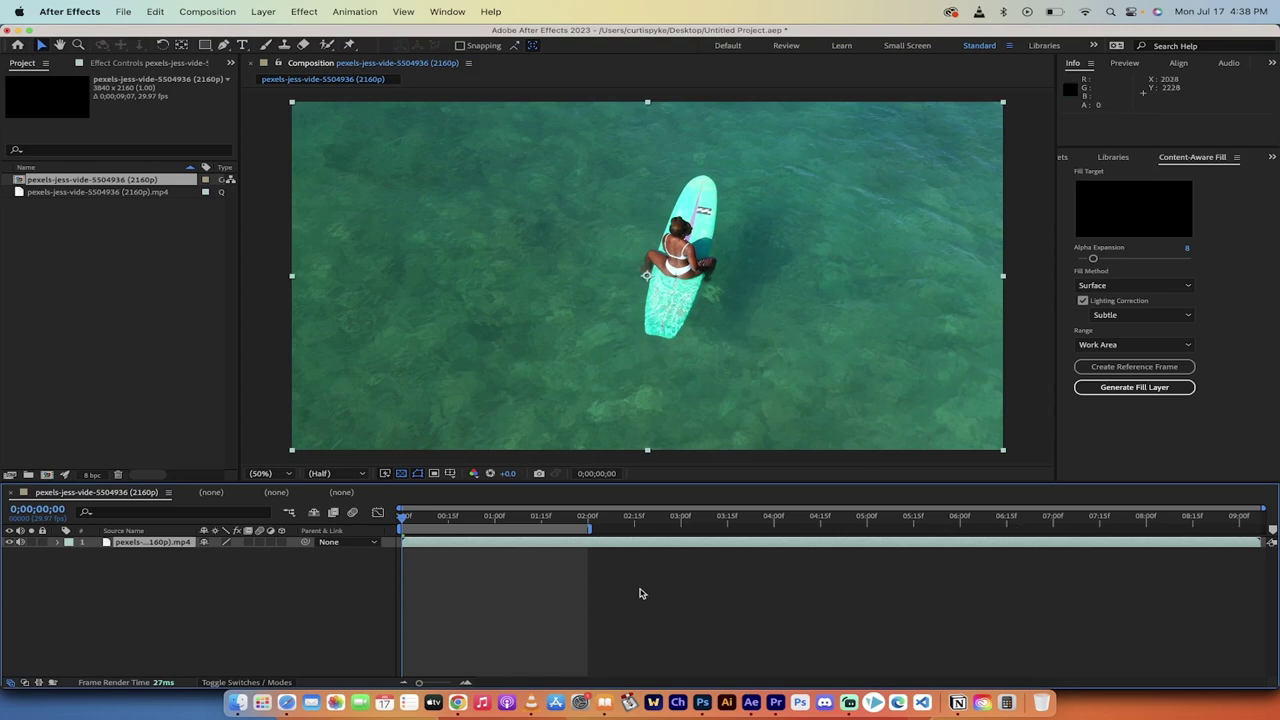
left_click_drag(547, 514, 586, 514)
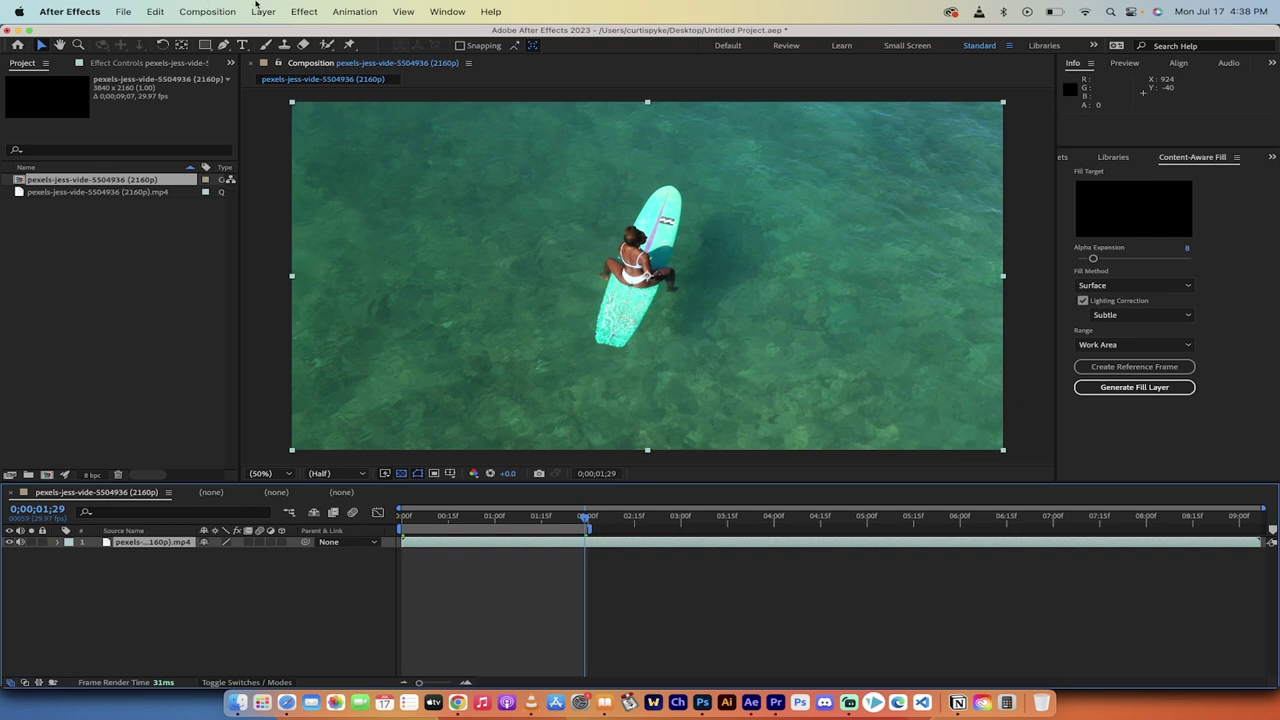
Trim the composition to the work area and play the trimmed clip.
left_click(209, 8)
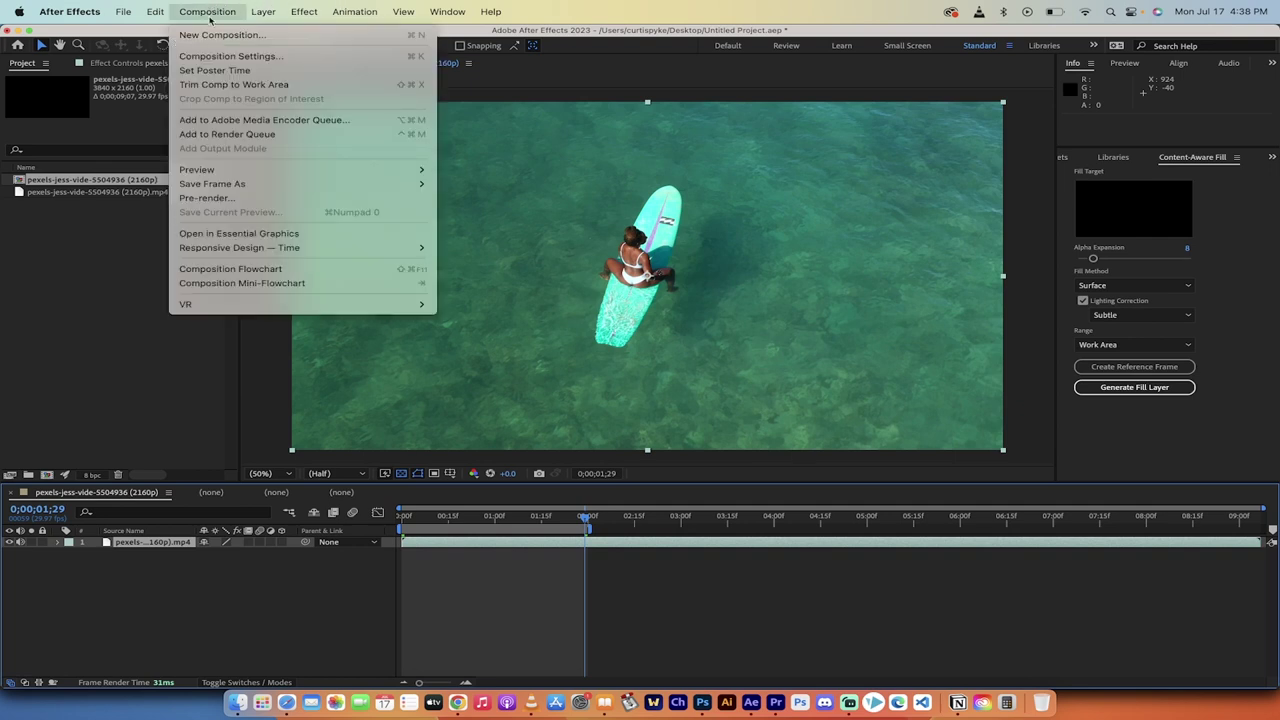
left_click(228, 86)
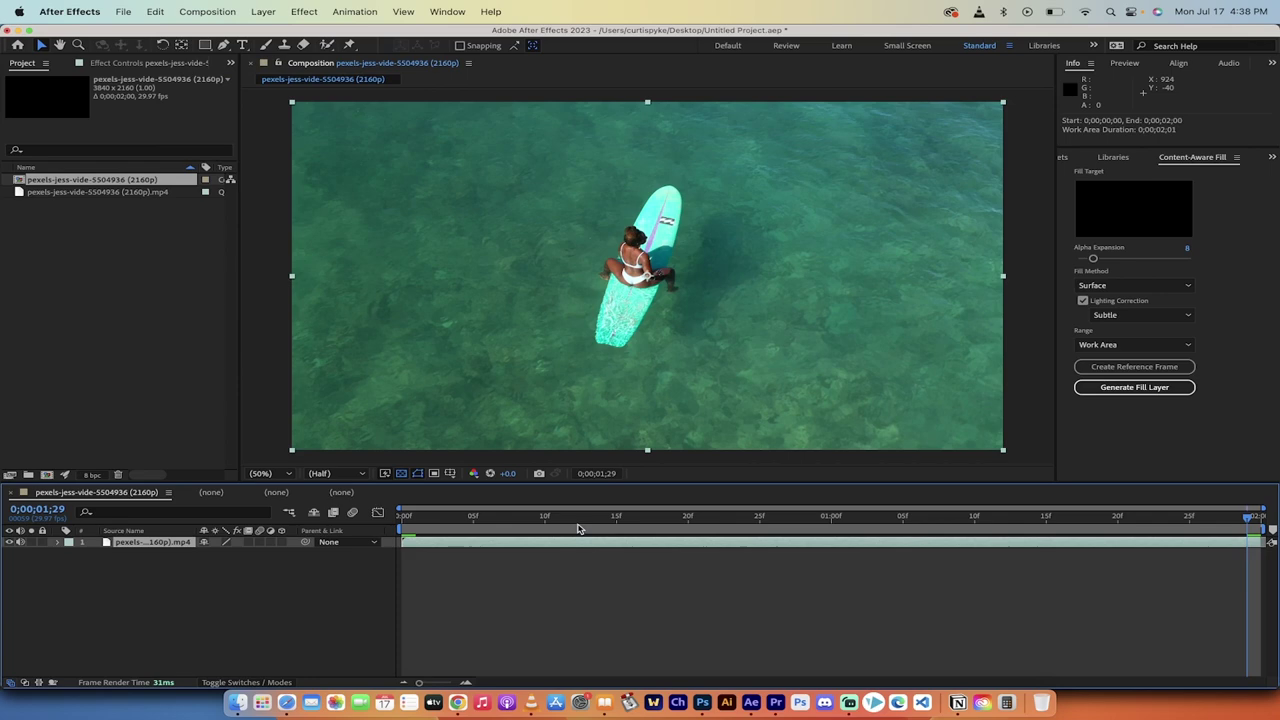
key("space")
key("space")
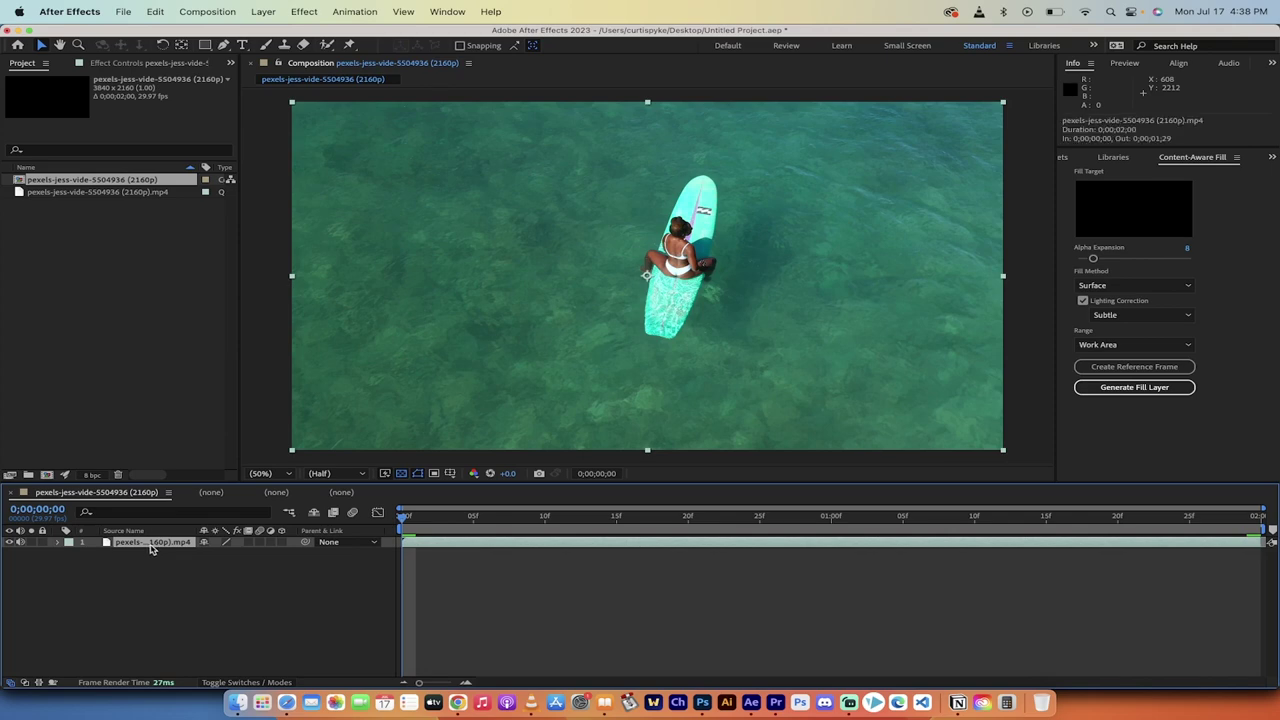
left_click(443, 8)
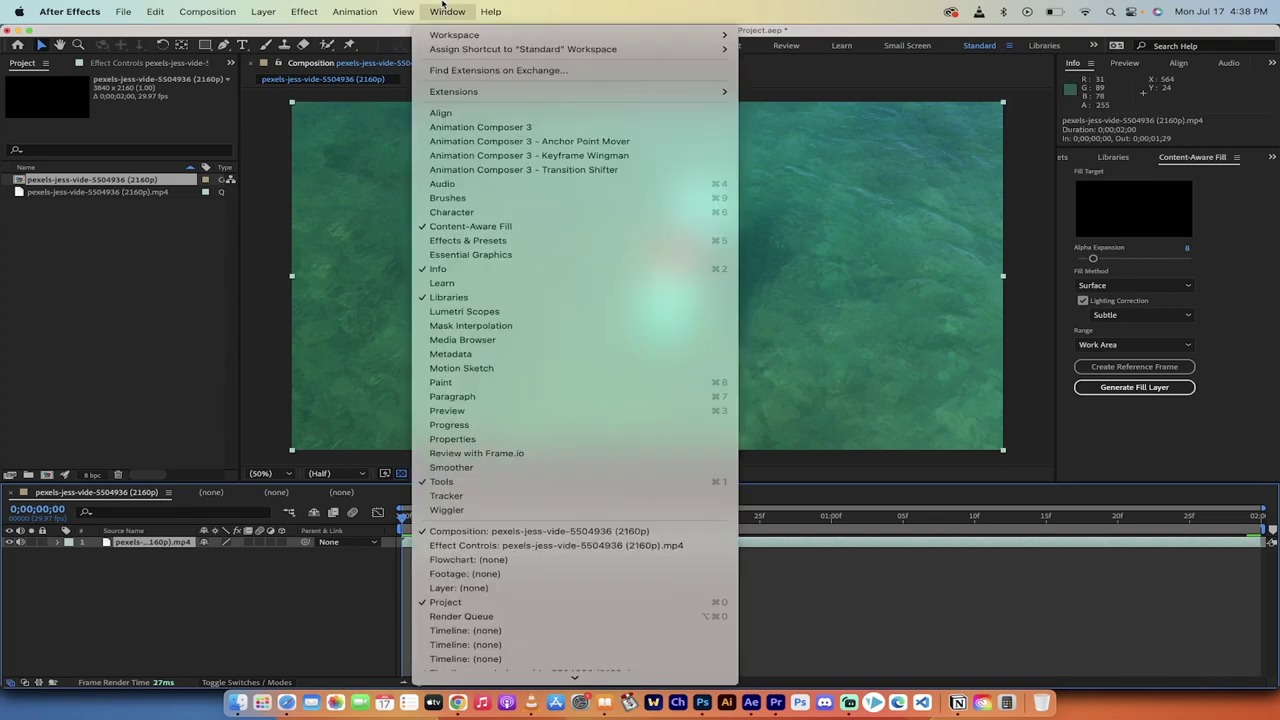
left_click(470, 226)
left_click(458, 9)
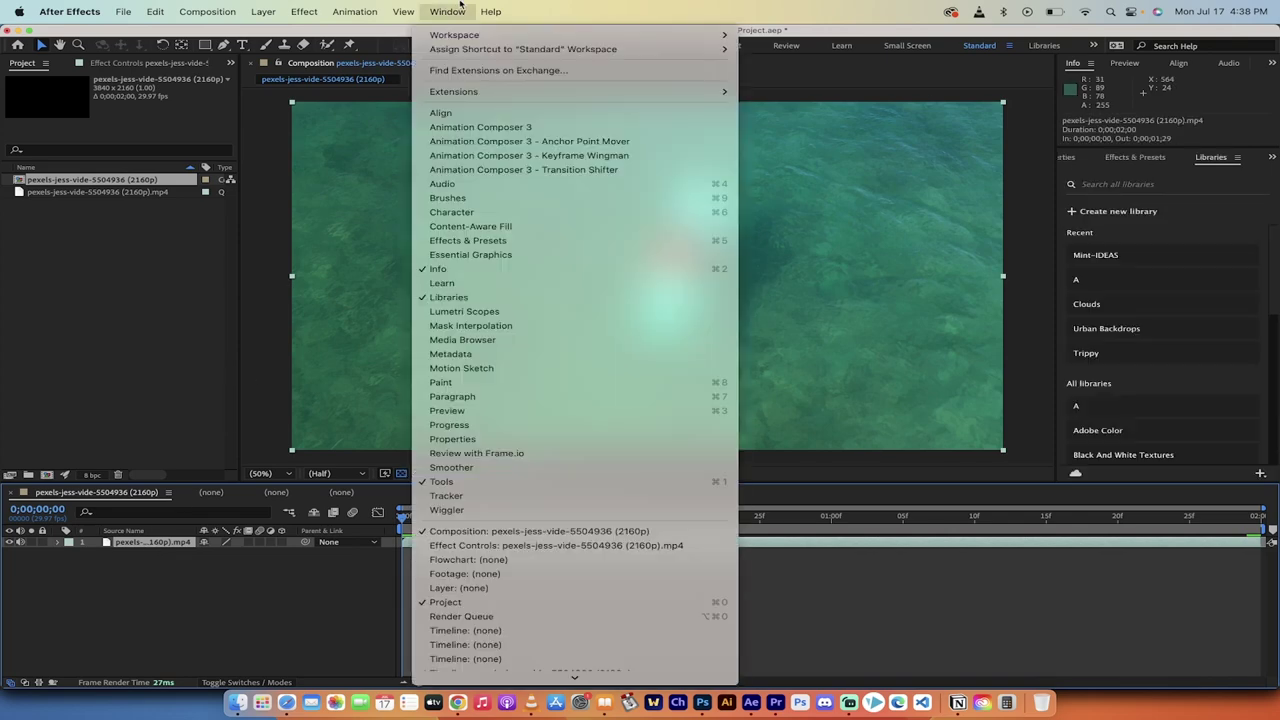
left_click(488, 231)
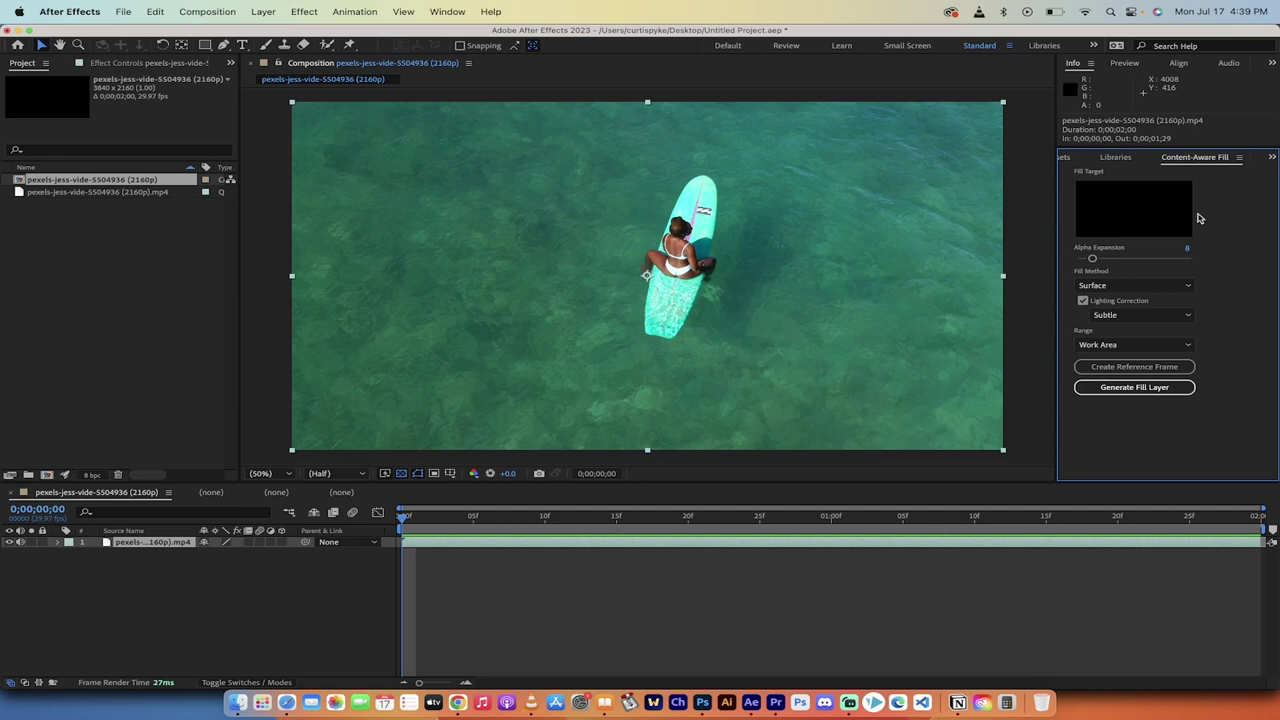
Select the footage layer and switch to the Pen Tool for a freeform mask.
left_click(137, 546)
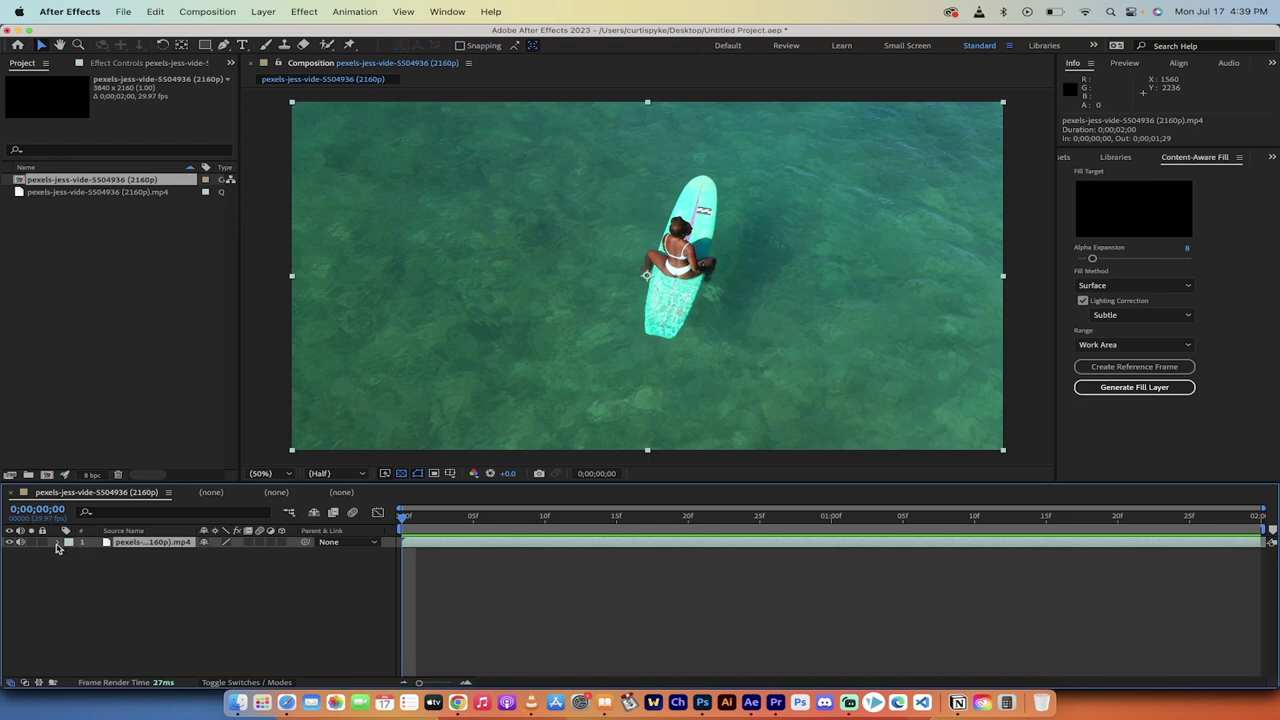
left_click(57, 543)
left_click(71, 555)
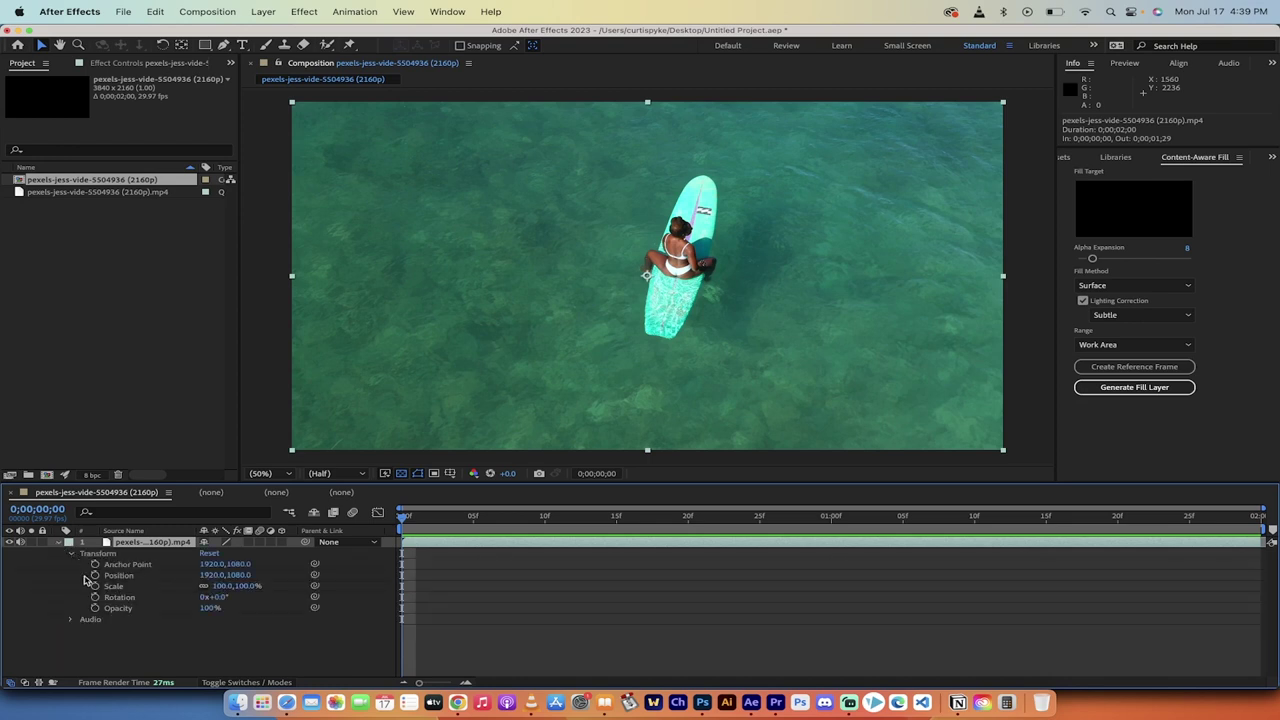
left_click(140, 542)
left_click(226, 45)
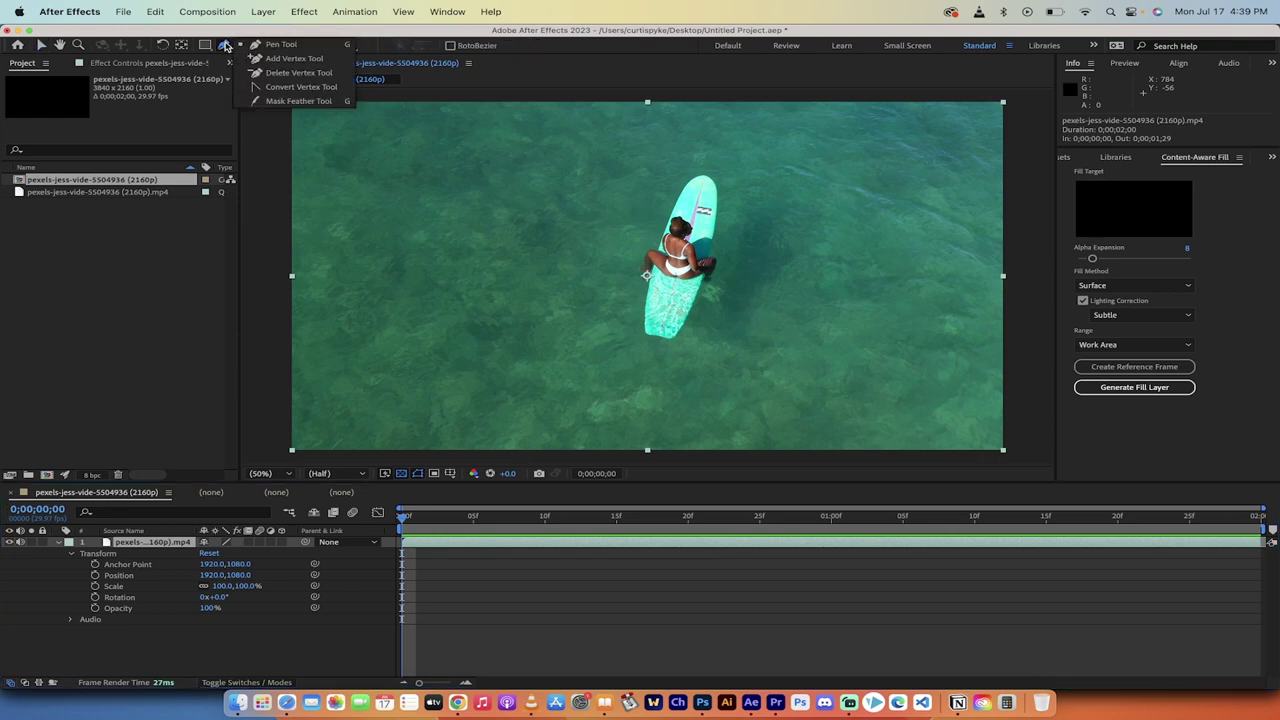
left_click(268, 45)
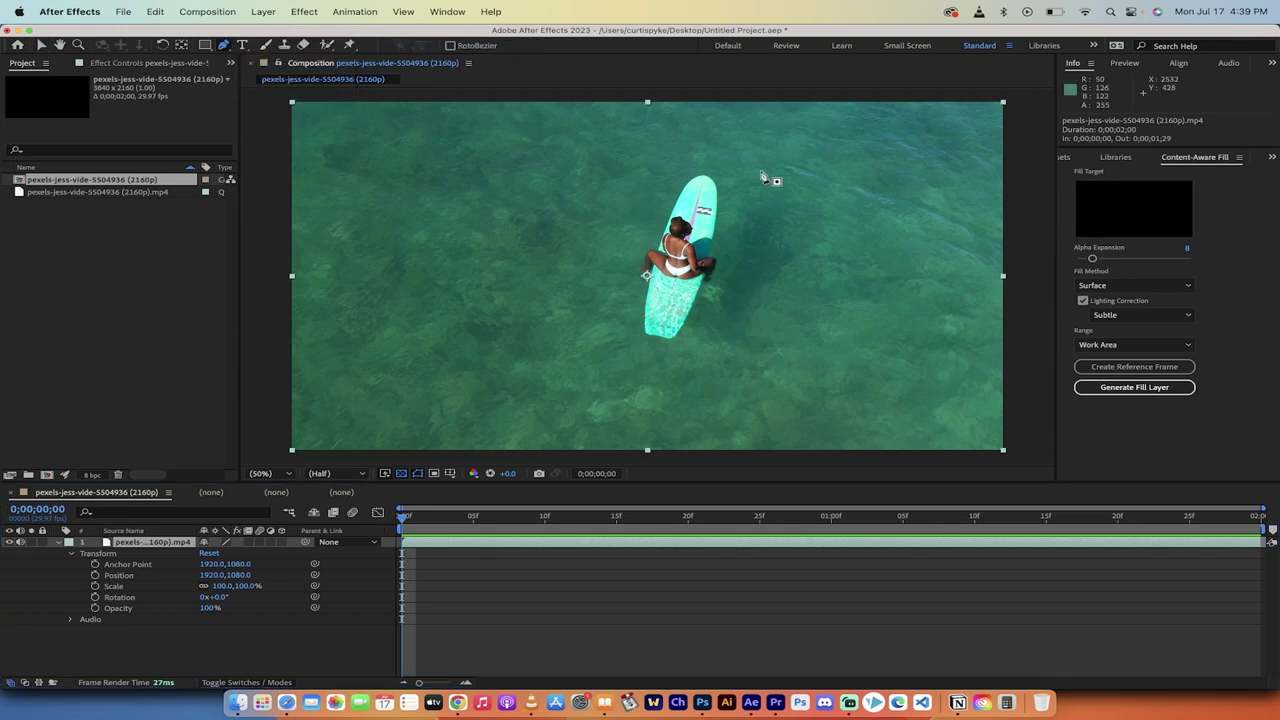
Trace an 11-point closed mask around the surfer and paddleboard.
left_click(710, 157)
left_click(670, 162)
left_click(639, 208)
left_click(621, 272)
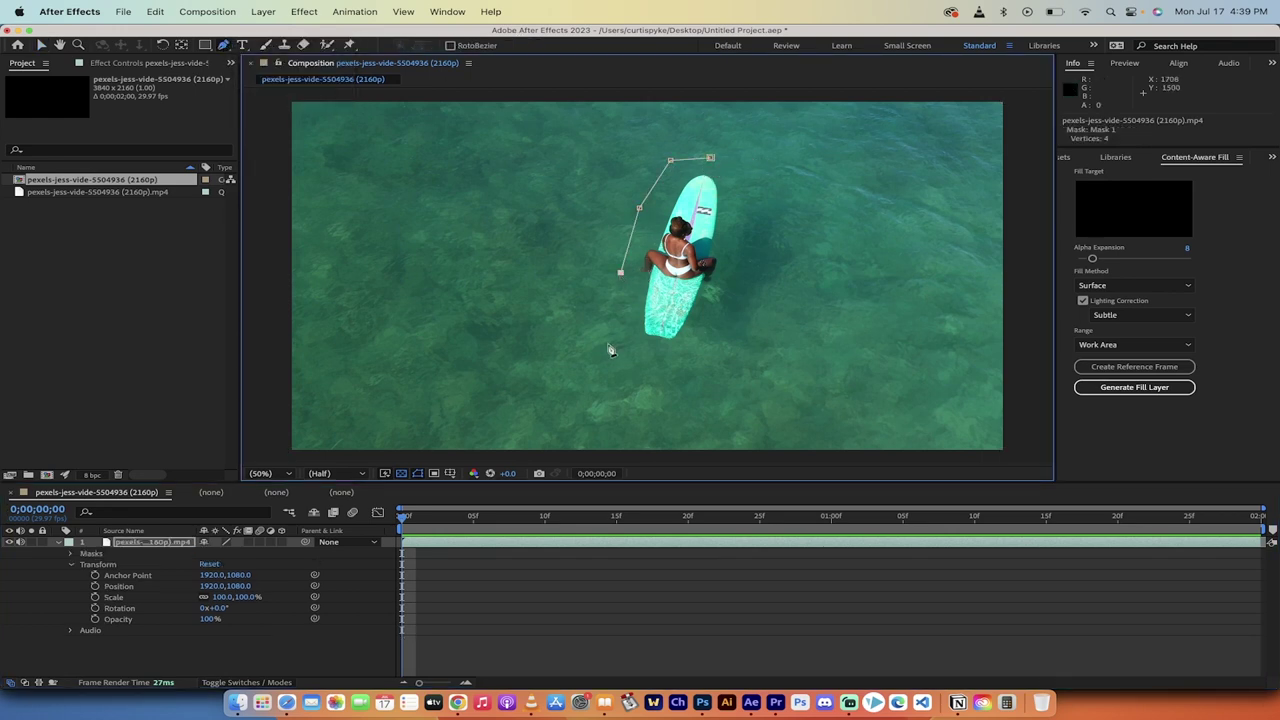
left_click(608, 344)
left_click(624, 371)
left_click(672, 374)
left_click(708, 368)
left_click(726, 308)
left_click(742, 247)
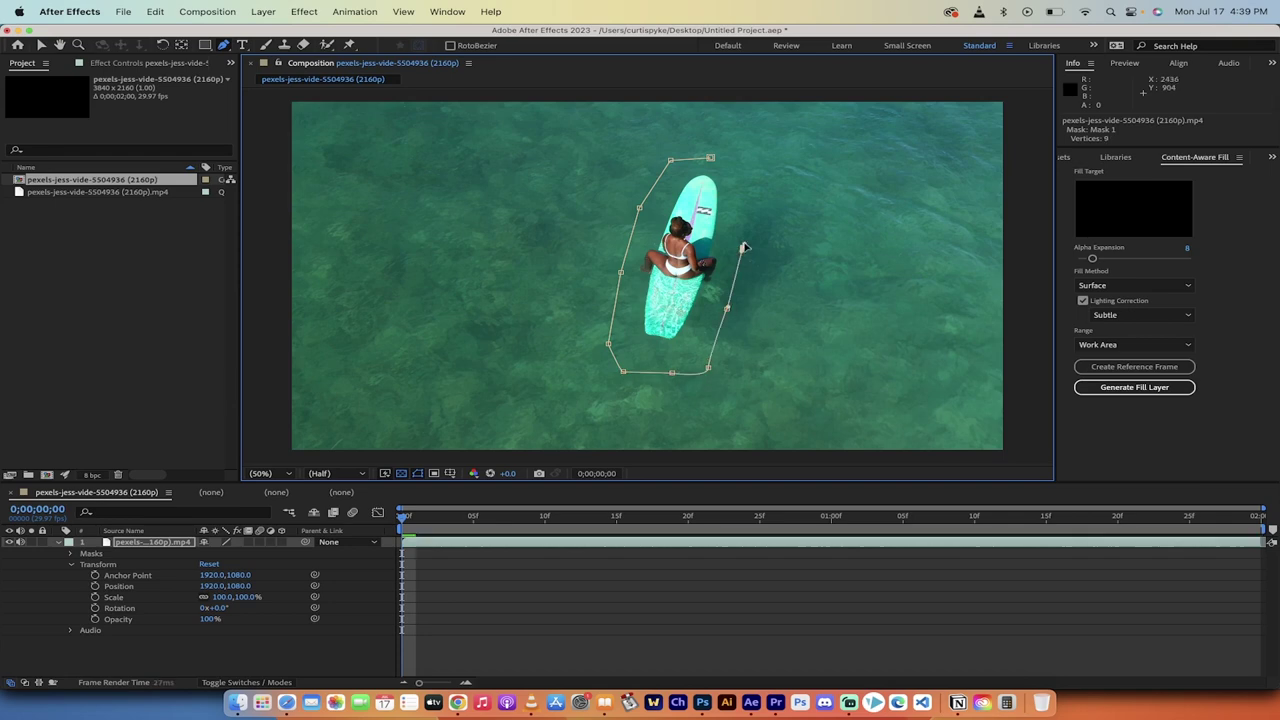
left_click(744, 175)
left_click(711, 158)
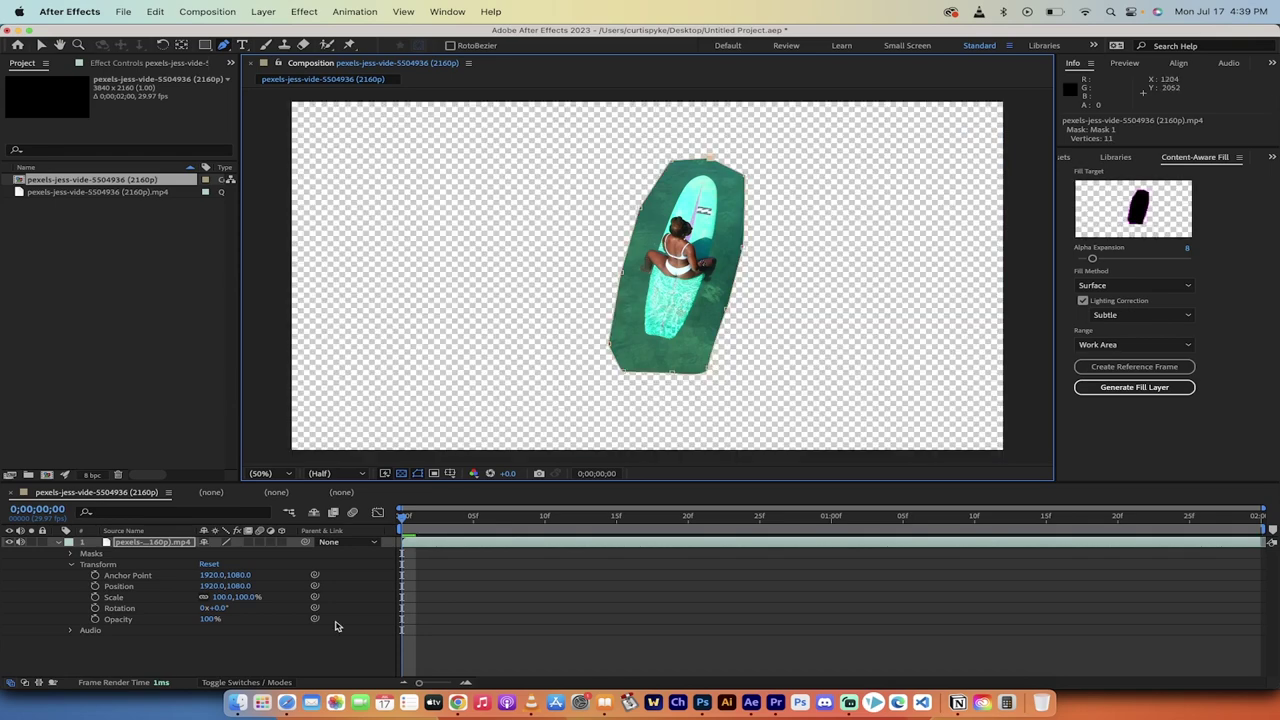
Preview the masked footage, then stop playback and reselect the footage layer.
key("space")
left_click(406, 520)
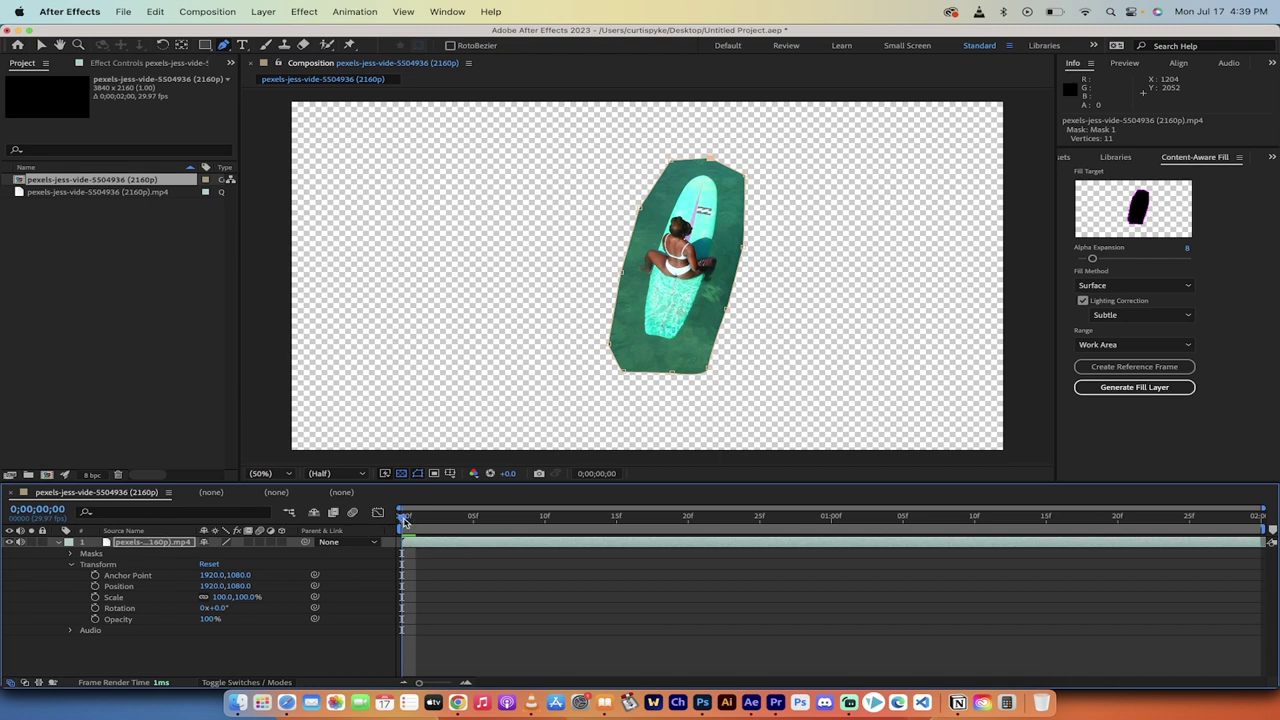
left_click(151, 544)
Expand Masks > Mask 1 on the footage layer and change its mode from Add to None.
left_click(59, 542)
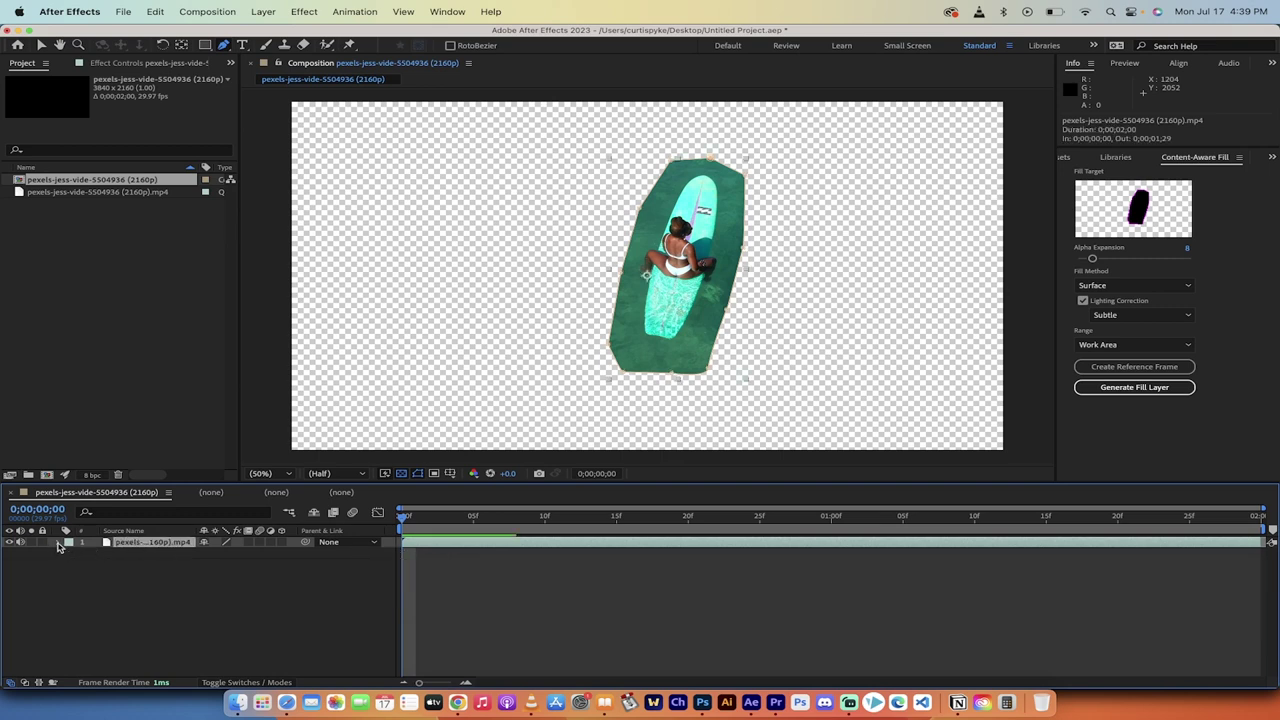
left_click(59, 542)
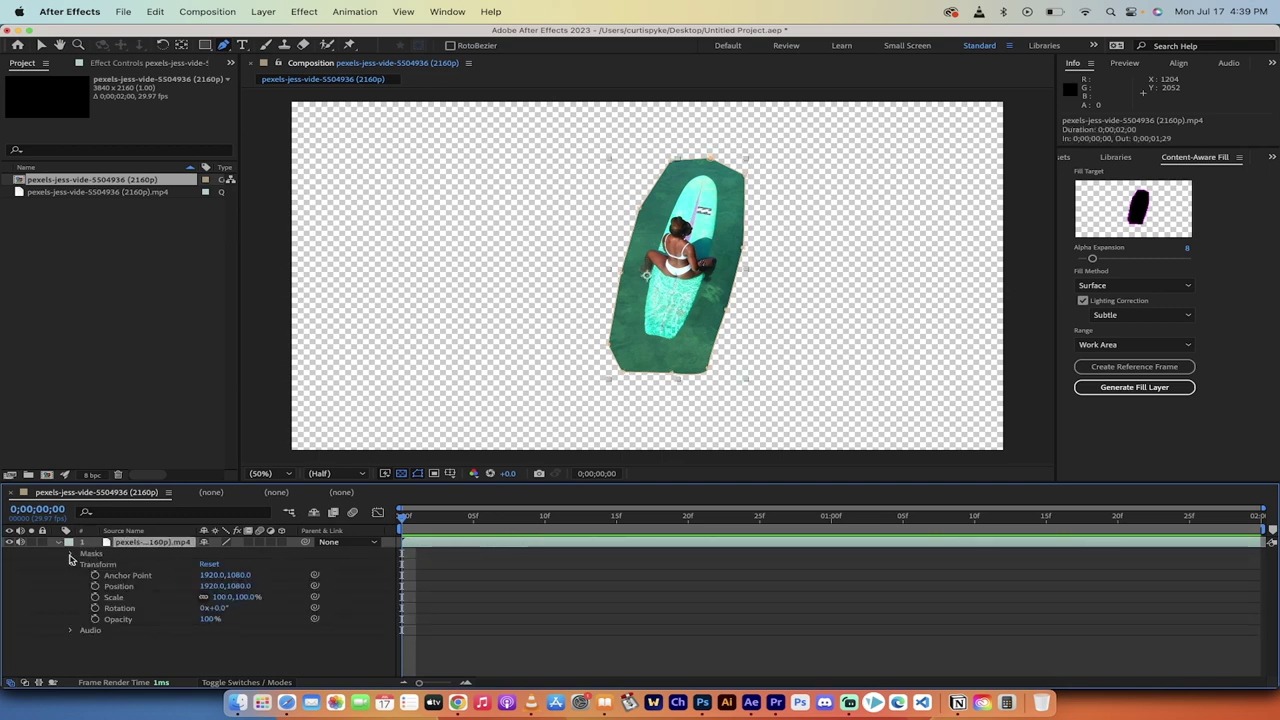
left_click(70, 555)
left_click(92, 555)
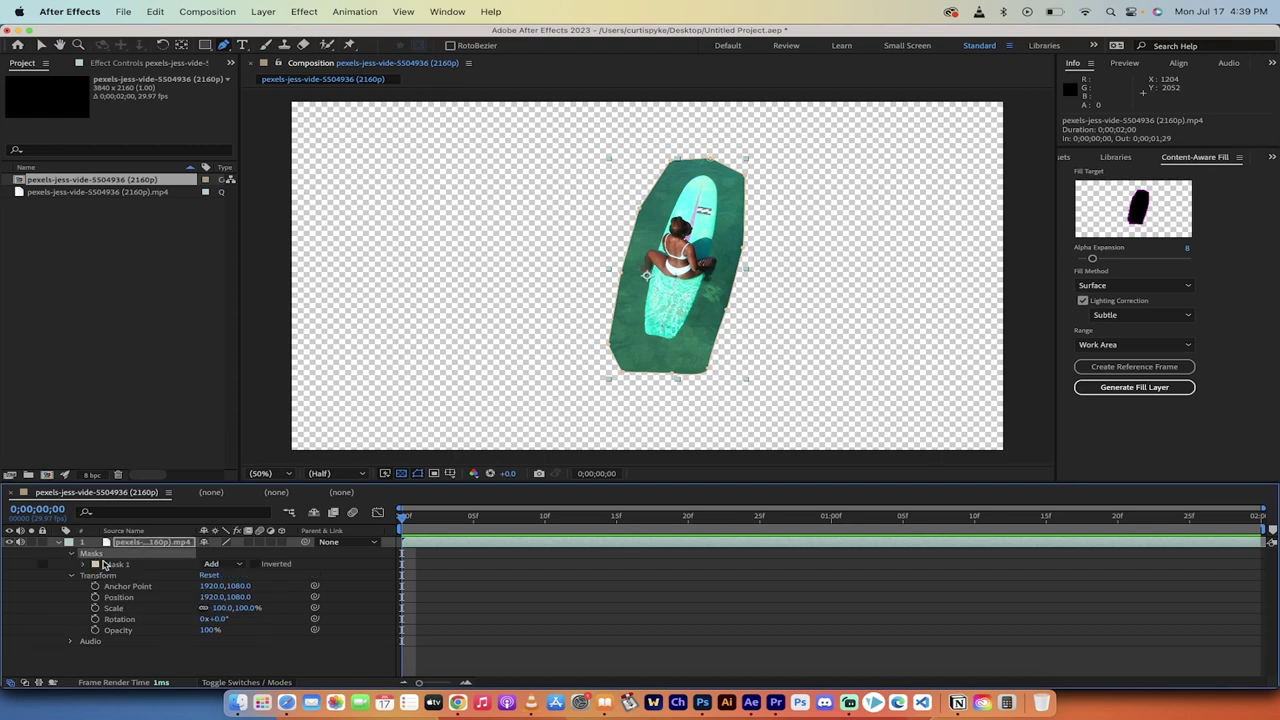
left_click(85, 566)
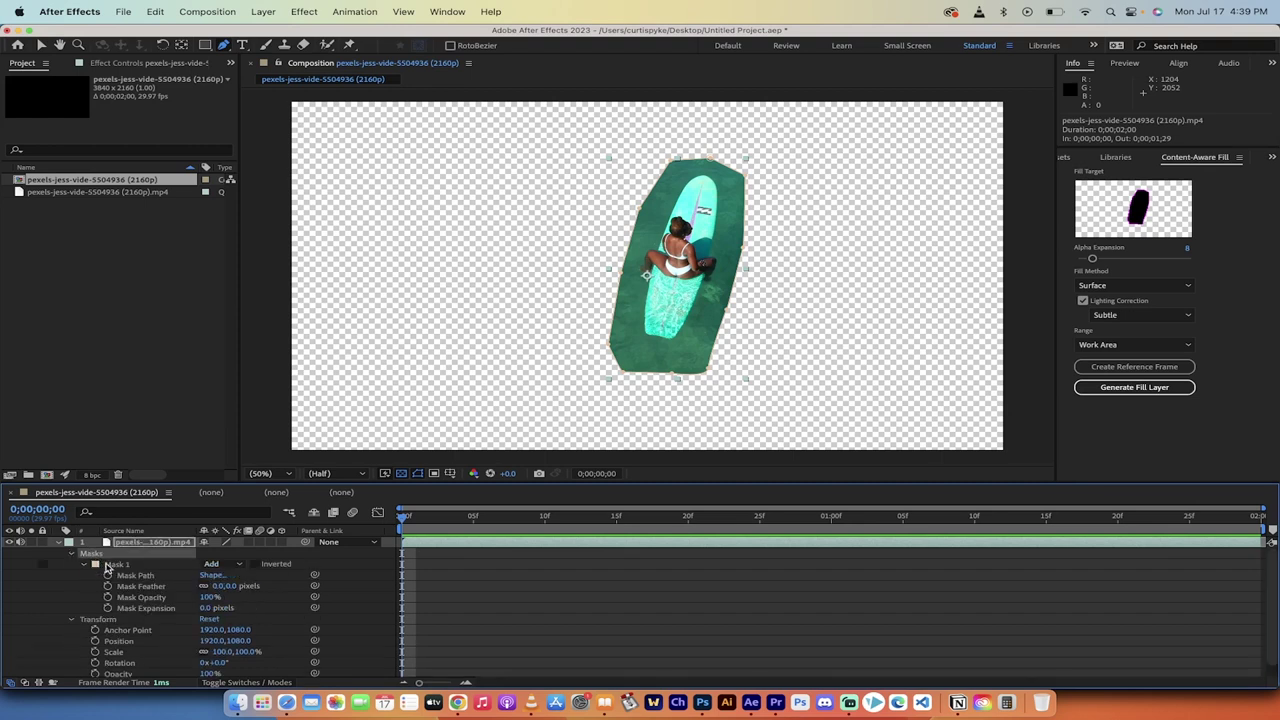
left_click(116, 564)
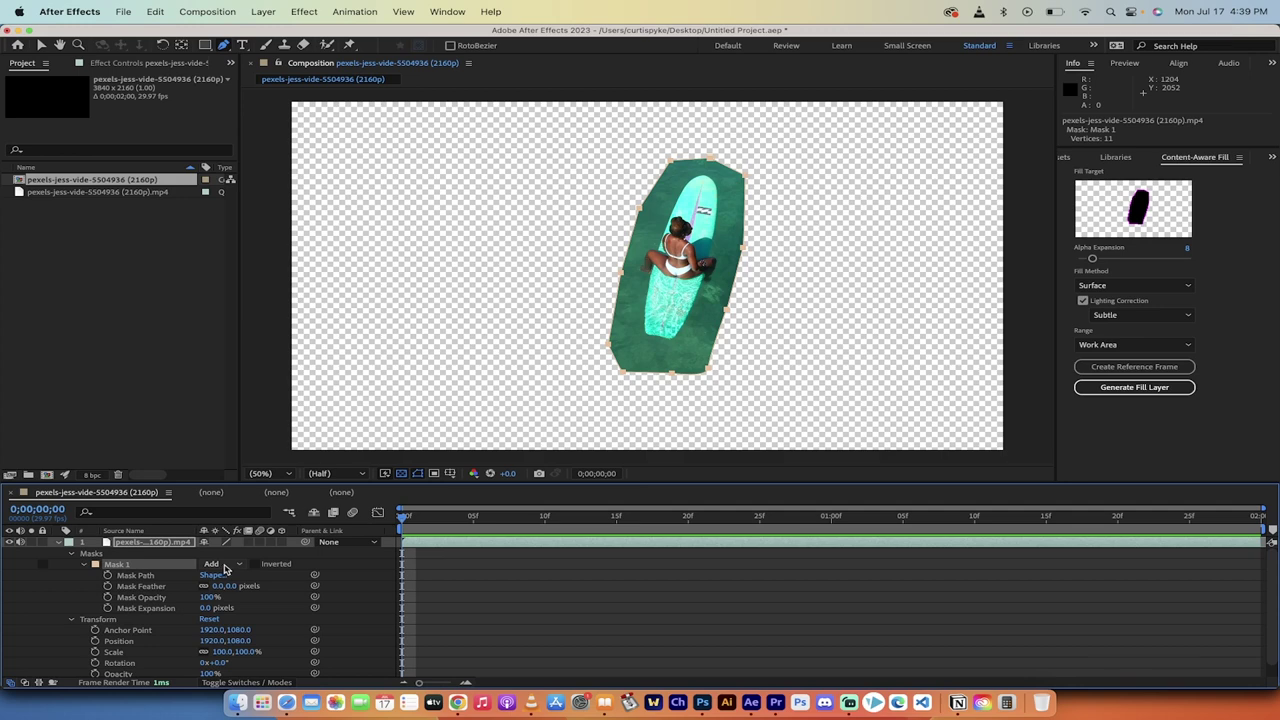
left_click(225, 566)
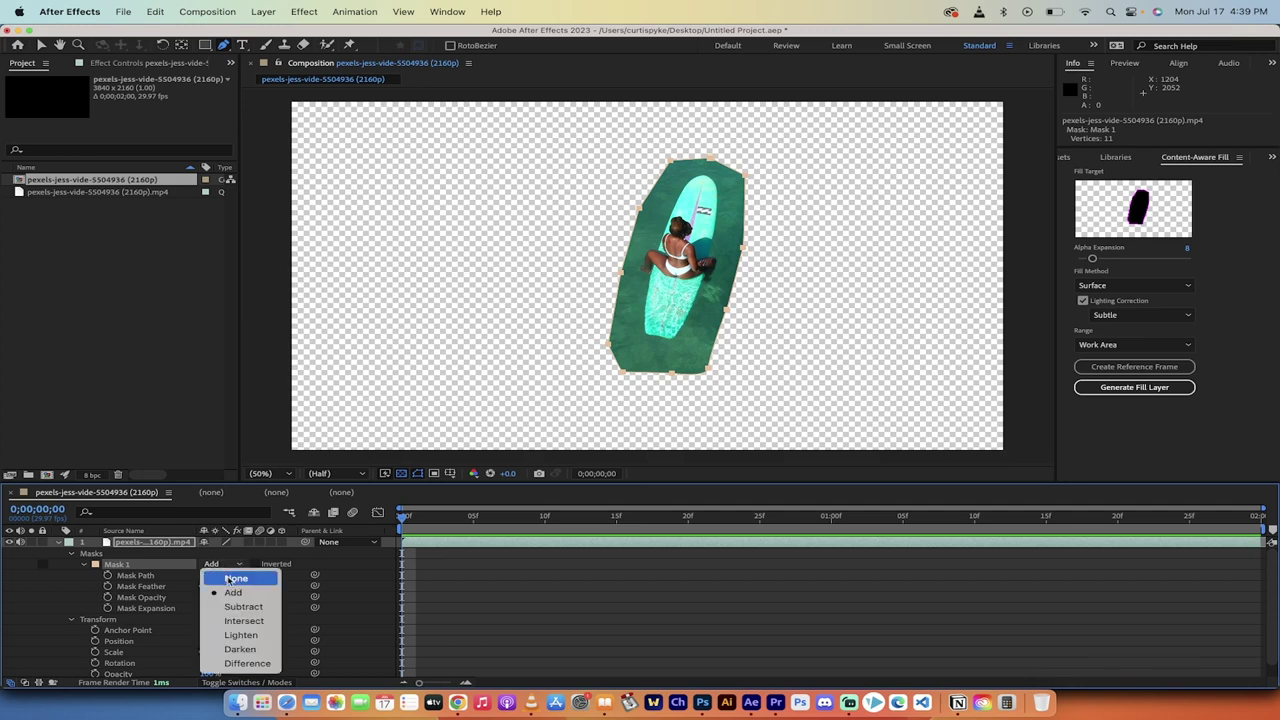
left_click(229, 579)
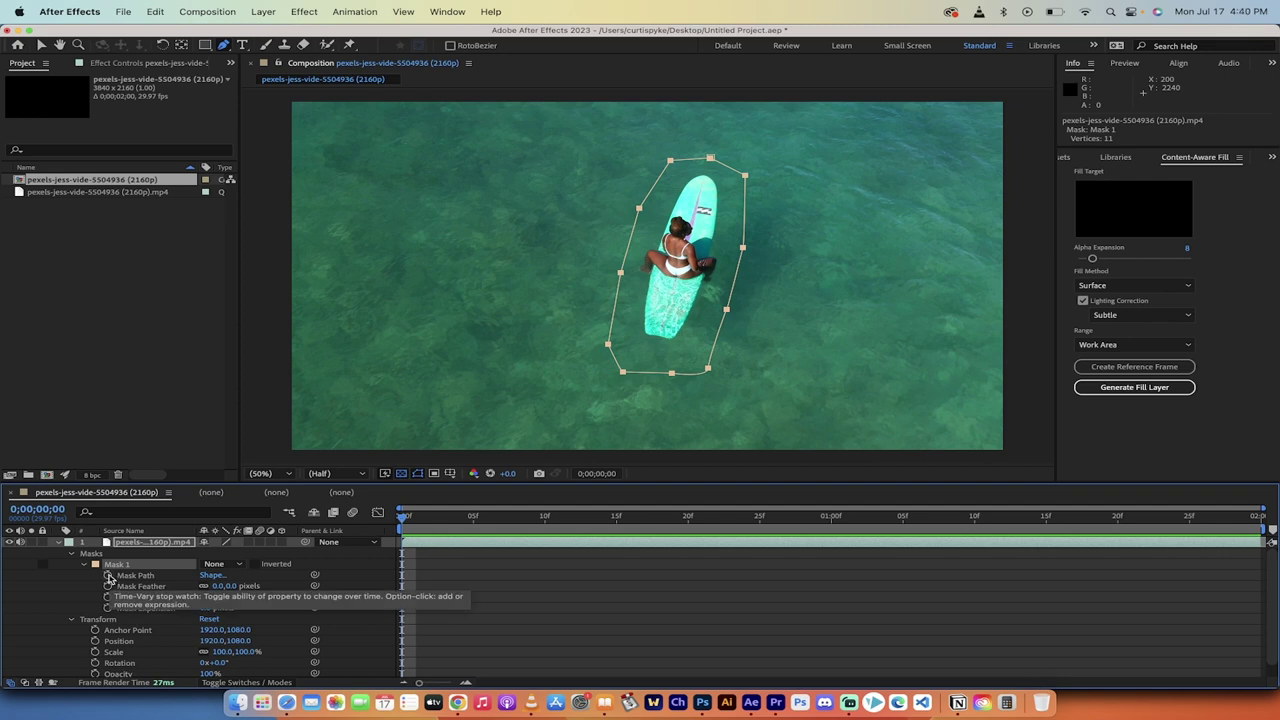
Turn on the Mask Path stopwatch to key the surfer mask at 0;00;00;00.
left_click(108, 576)
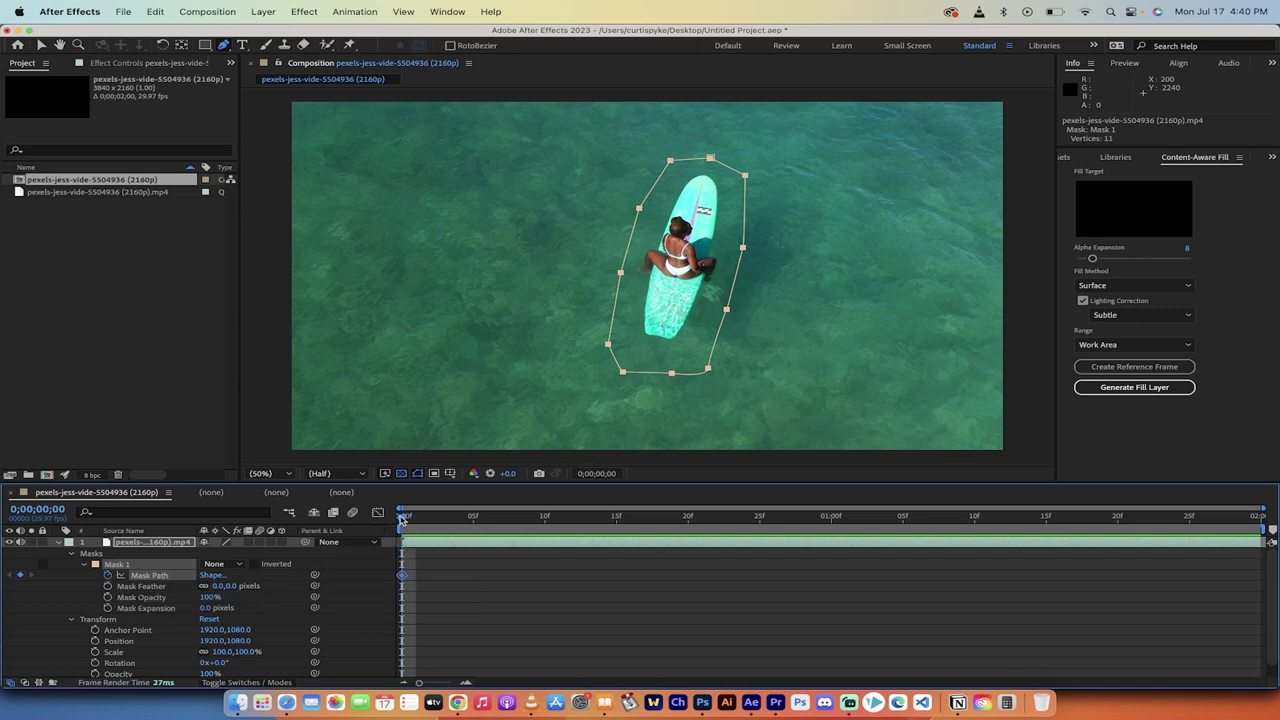
At later frames, shift the mask to stay centred on the surfer, undoing a stray extra point.
left_click_drag(401, 517, 686, 516)
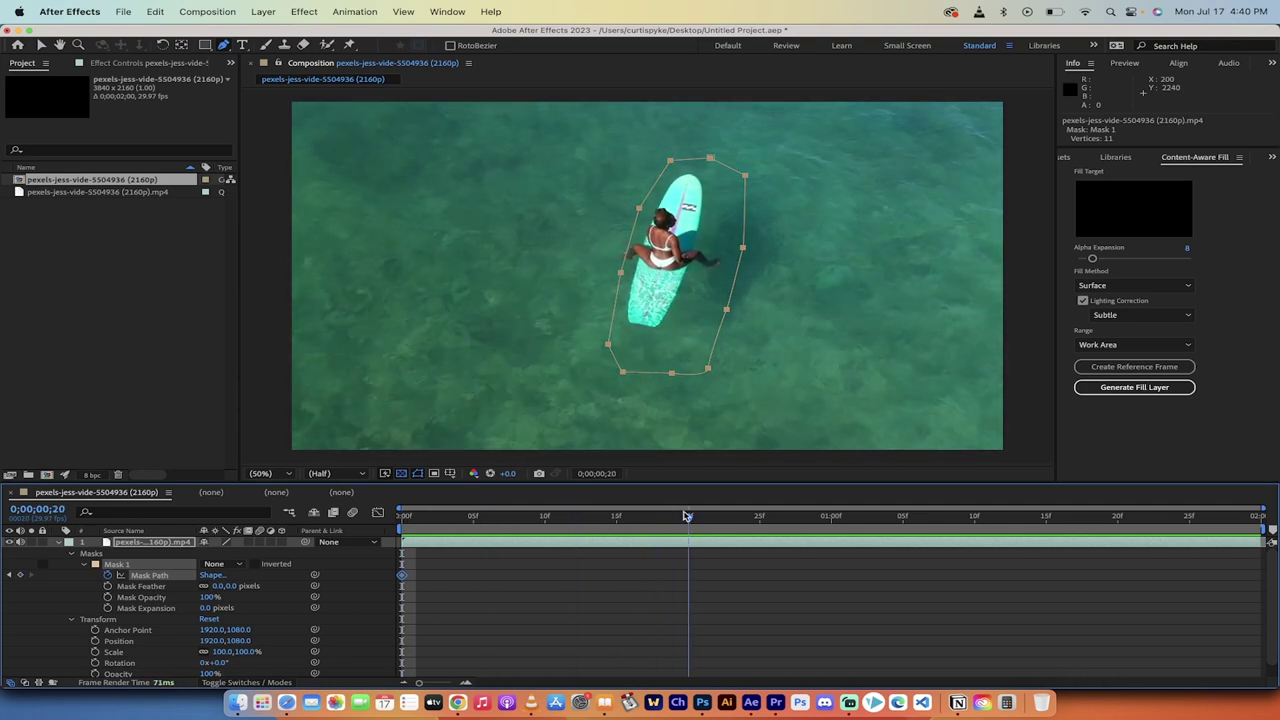
left_click(737, 272)
key("super+z")
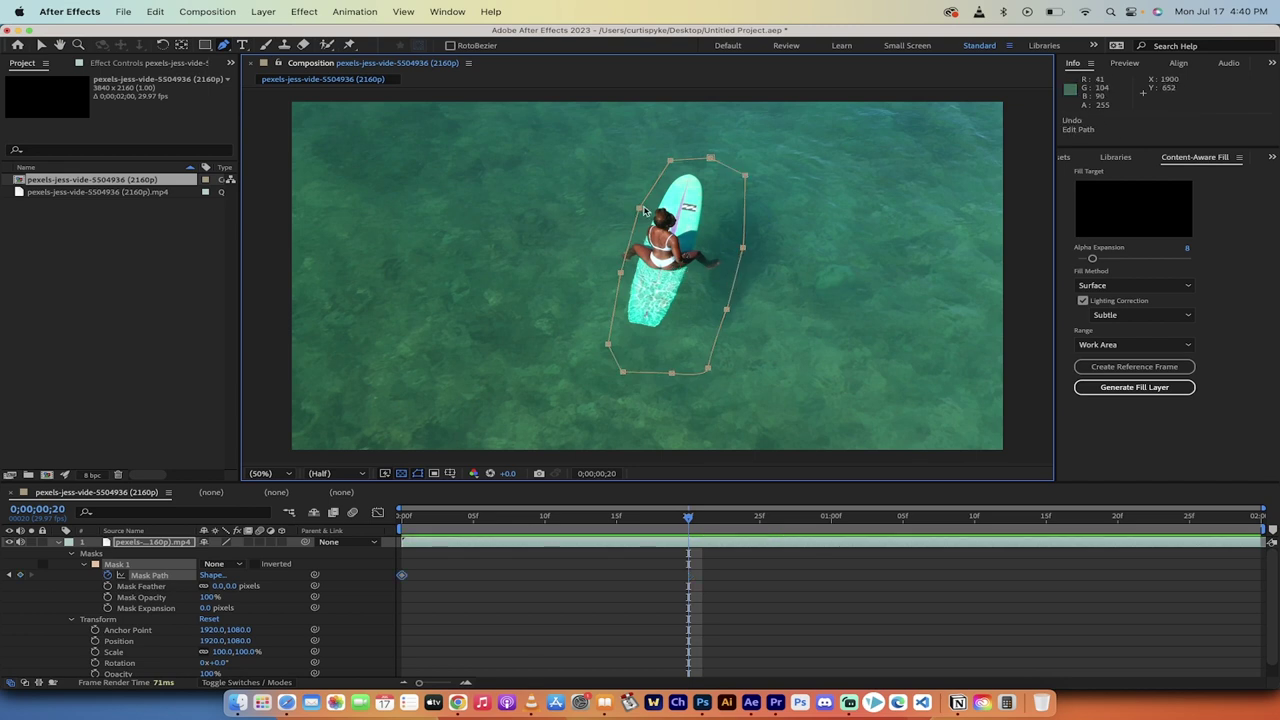
left_click_drag(642, 210, 630, 201)
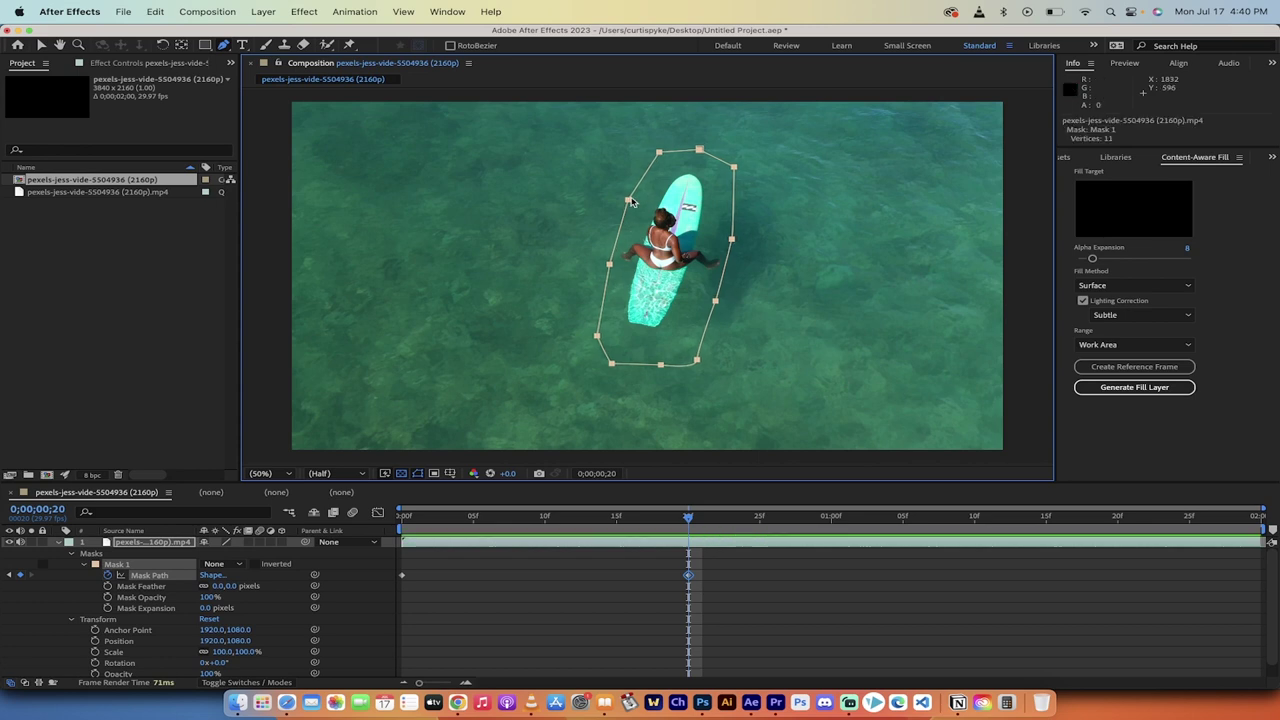
key("space")
key("space")
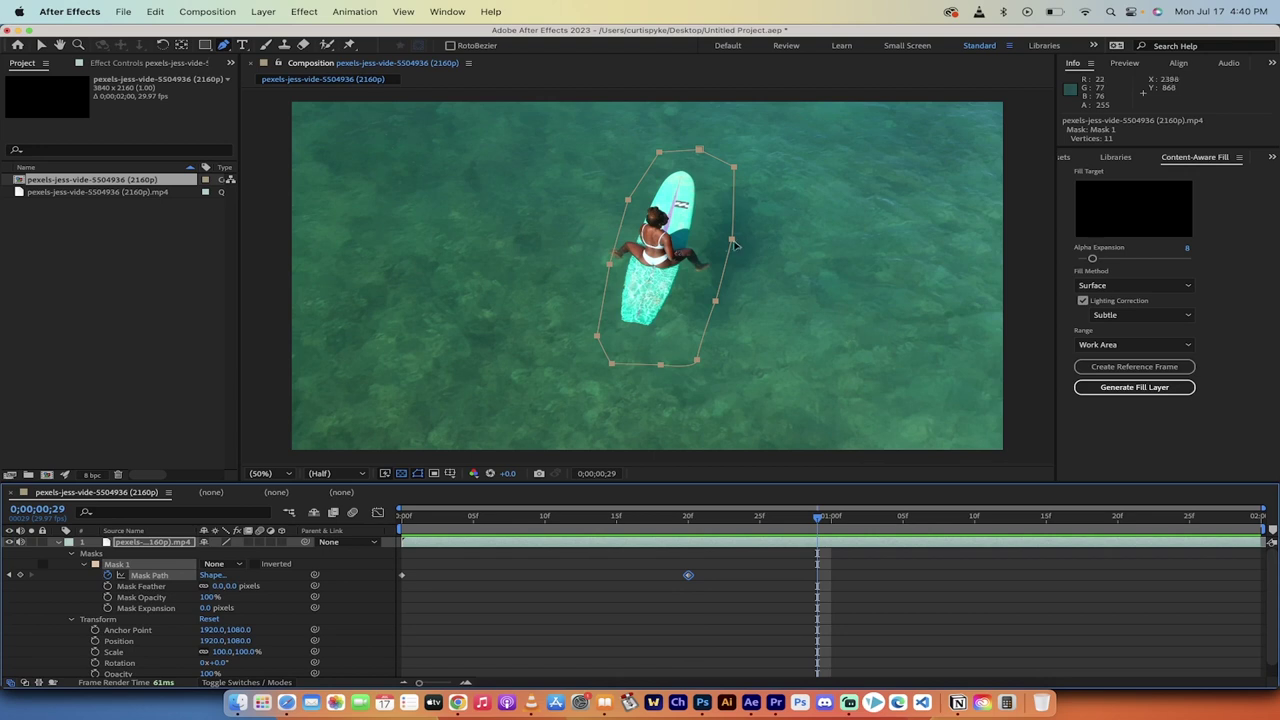
left_click_drag(732, 240, 725, 239)
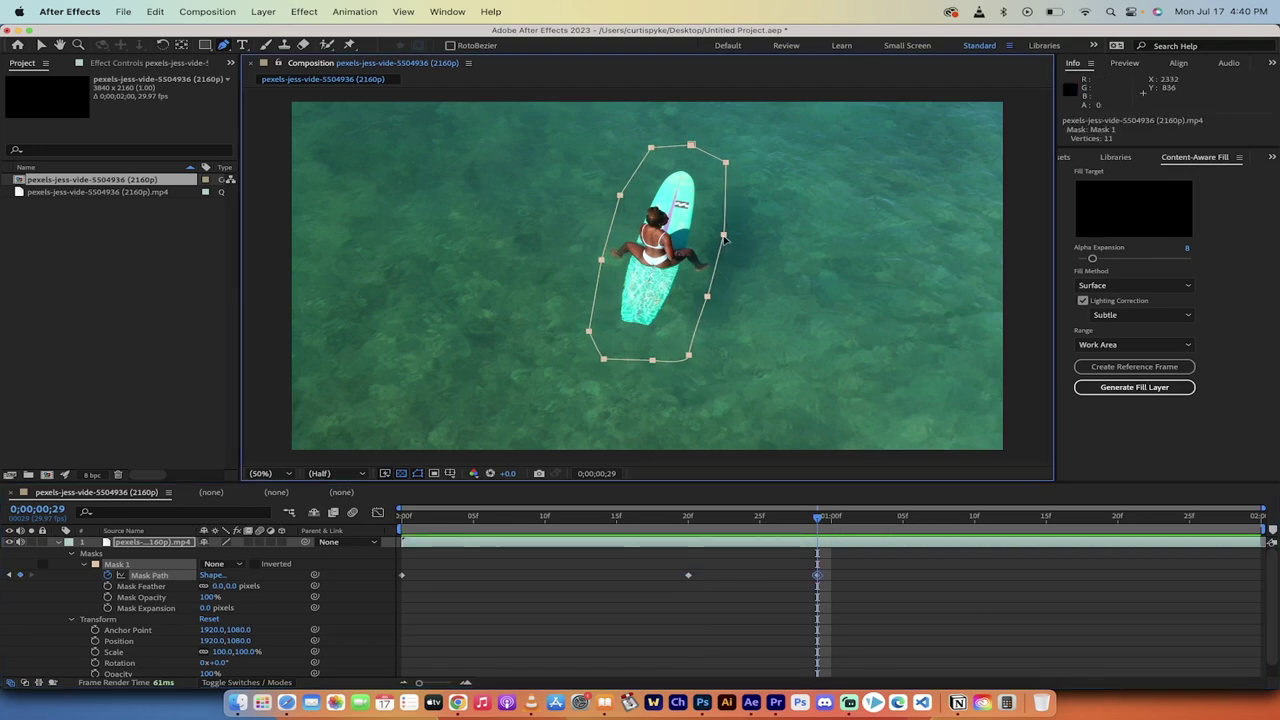
Reposition the mask to follow the surfer at 0;00;01;12, 0;00;01;23 and final frame 0;00;01;29.
left_click_drag(818, 520, 1003, 520)
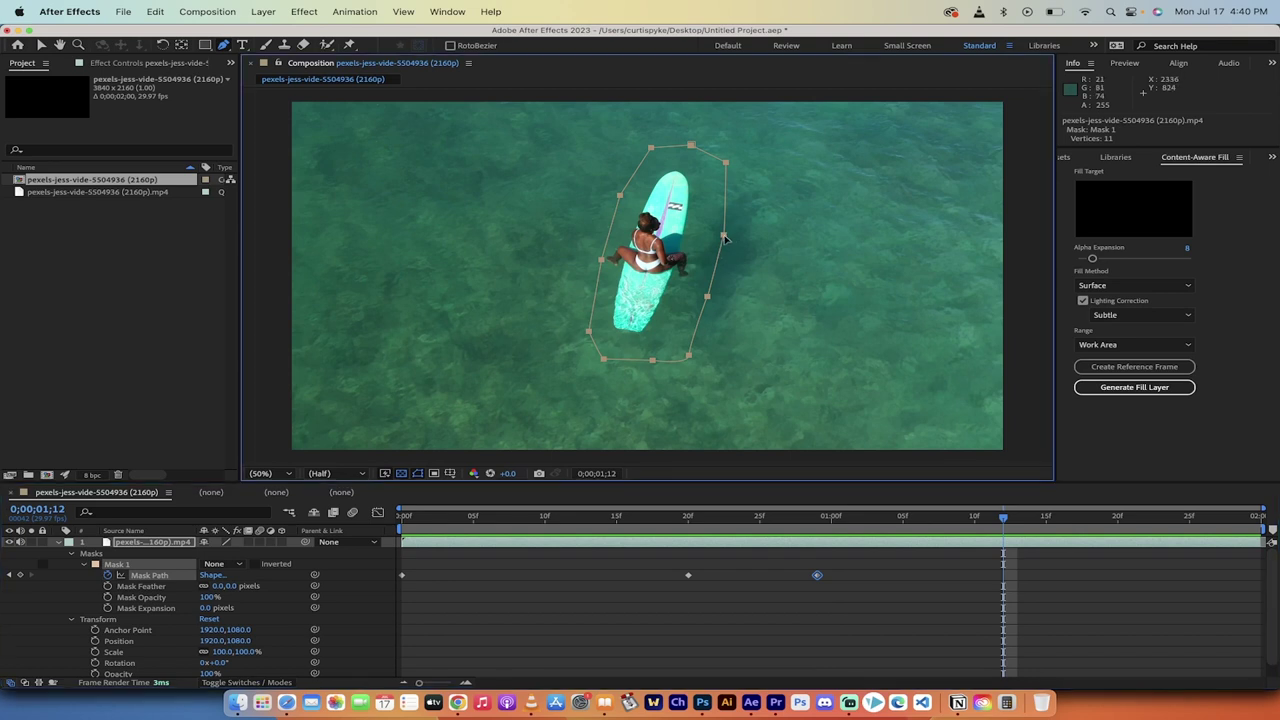
left_click_drag(726, 236, 714, 242)
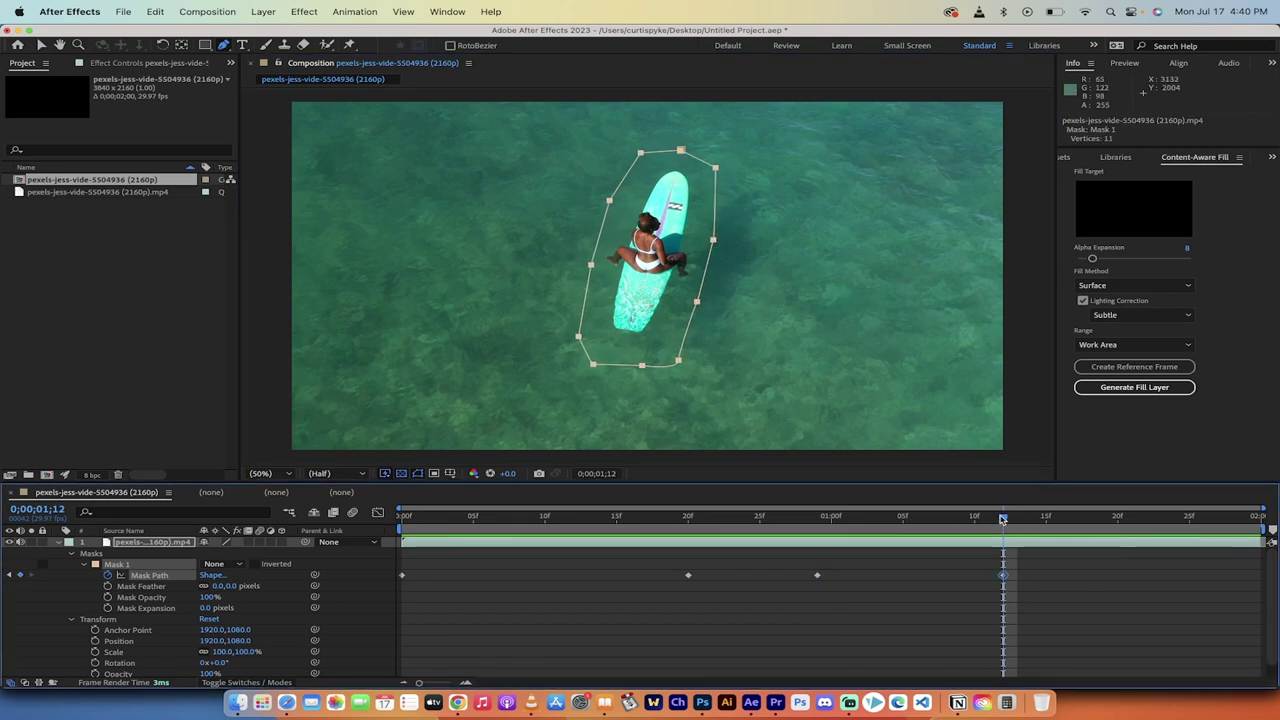
left_click_drag(1006, 525, 1161, 525)
left_click(680, 153)
left_click_drag(680, 155, 675, 162)
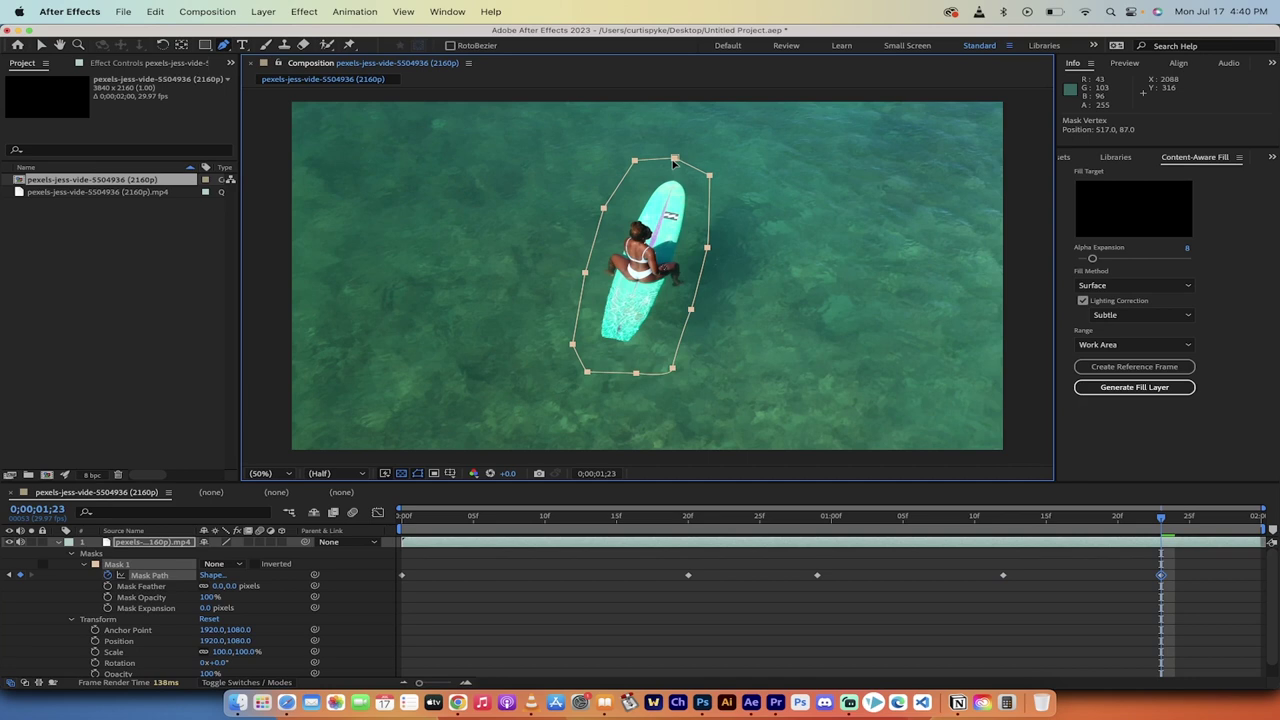
left_click(1247, 518)
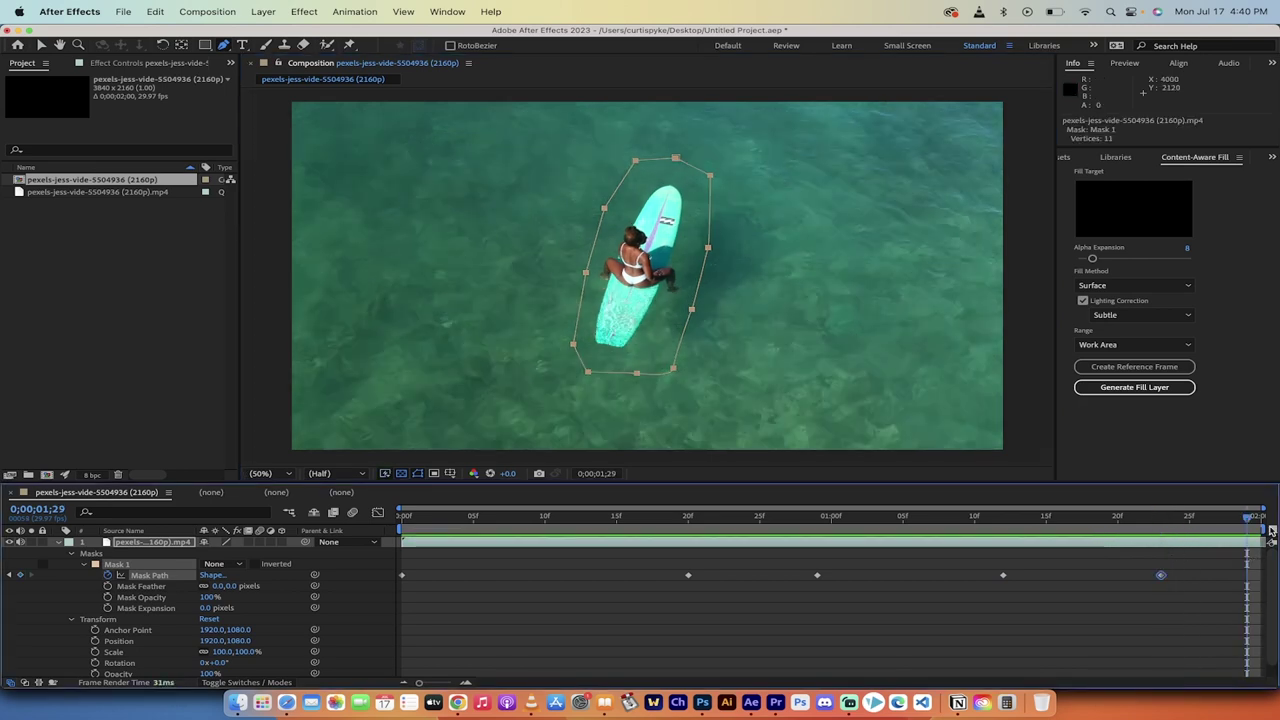
left_click_drag(675, 160, 673, 164)
Add a vertex to the mask's left edge and pull the lower points tighter around the board's tail.
left_click(41, 45)
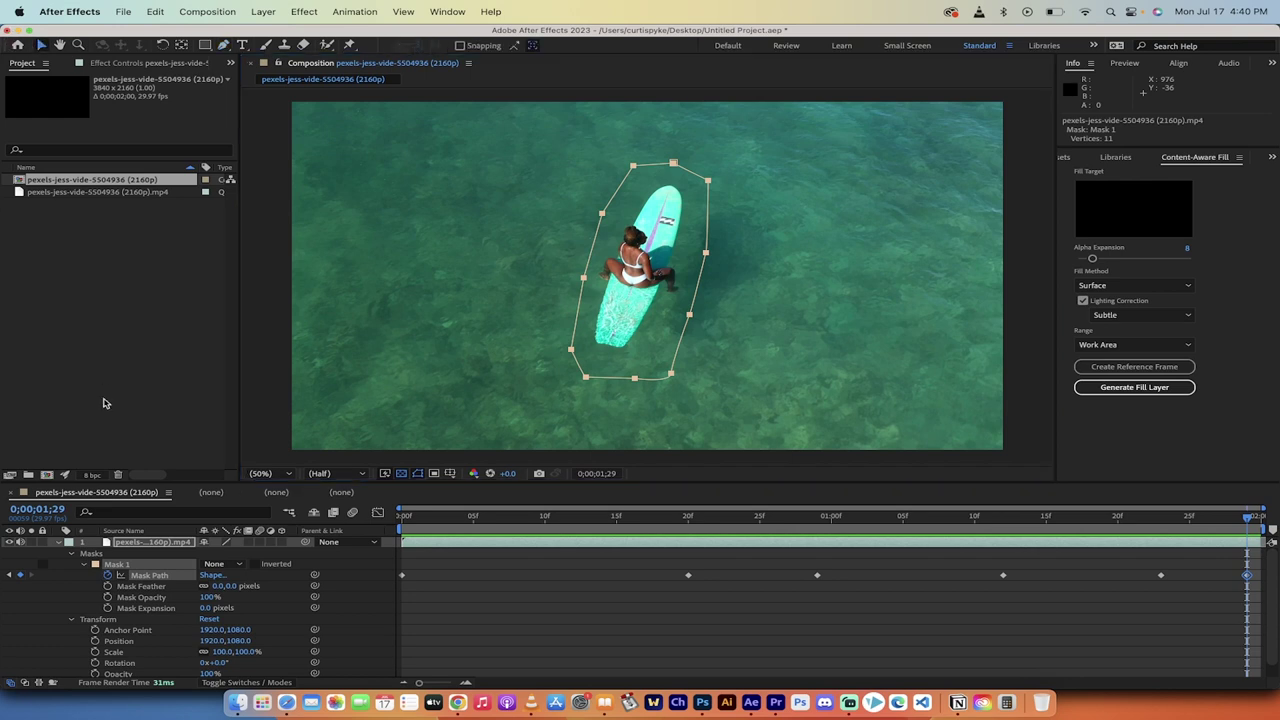
left_click(150, 577)
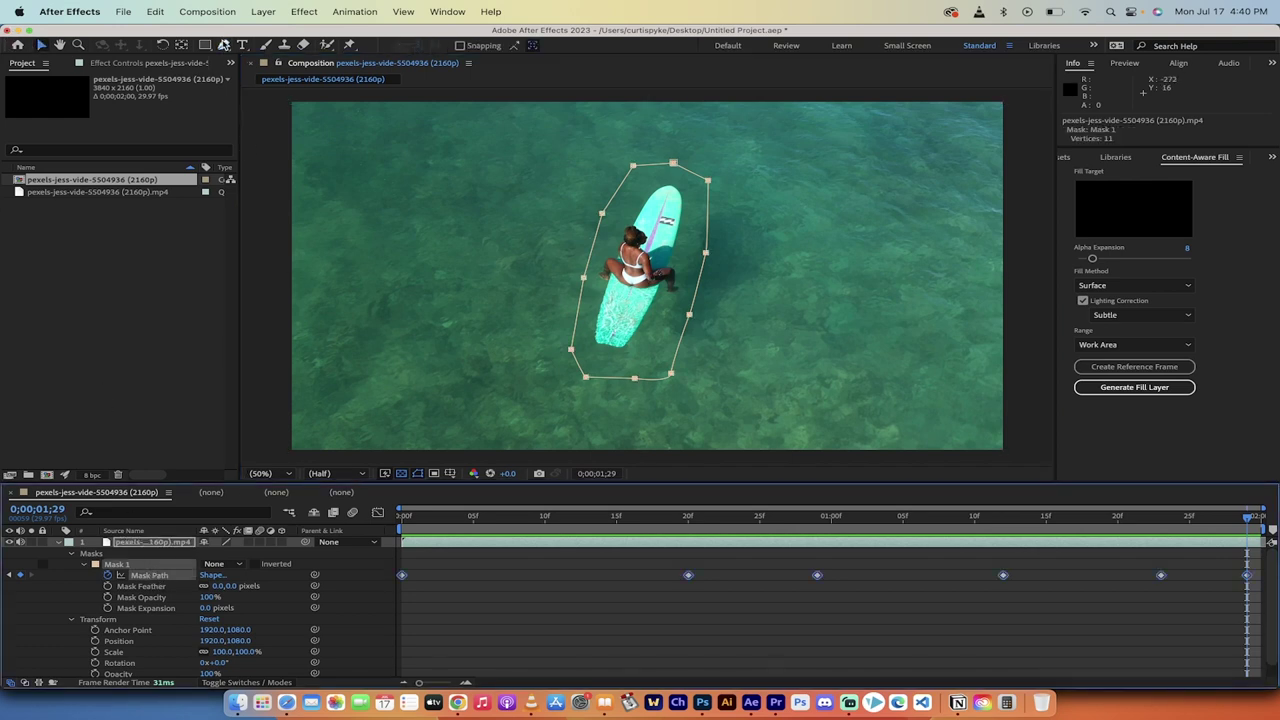
left_click(224, 48)
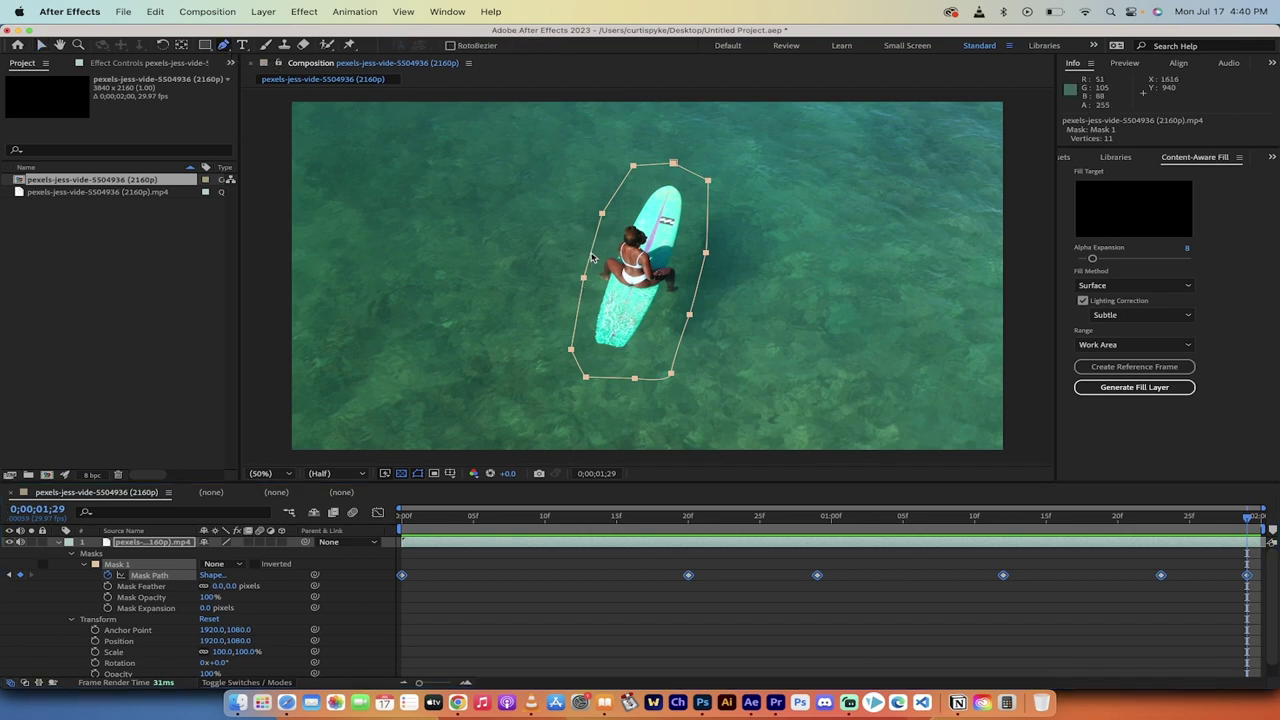
left_click(590, 256)
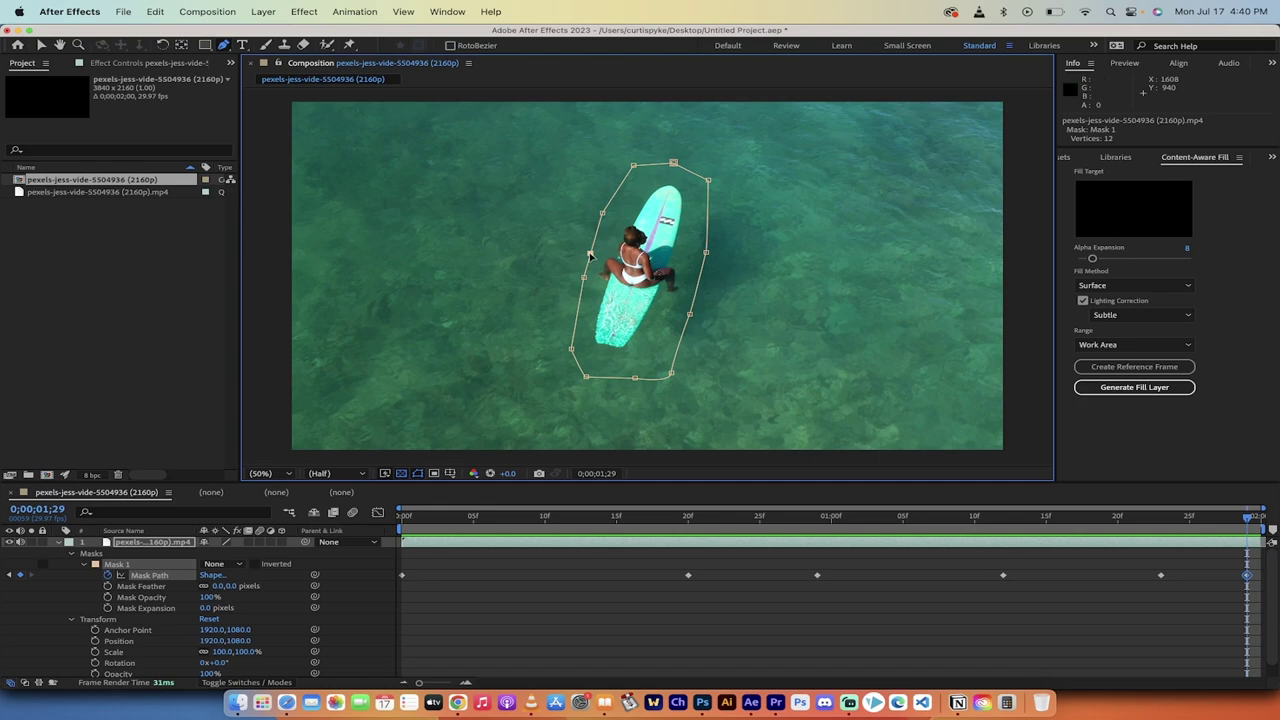
left_click_drag(590, 256, 567, 290)
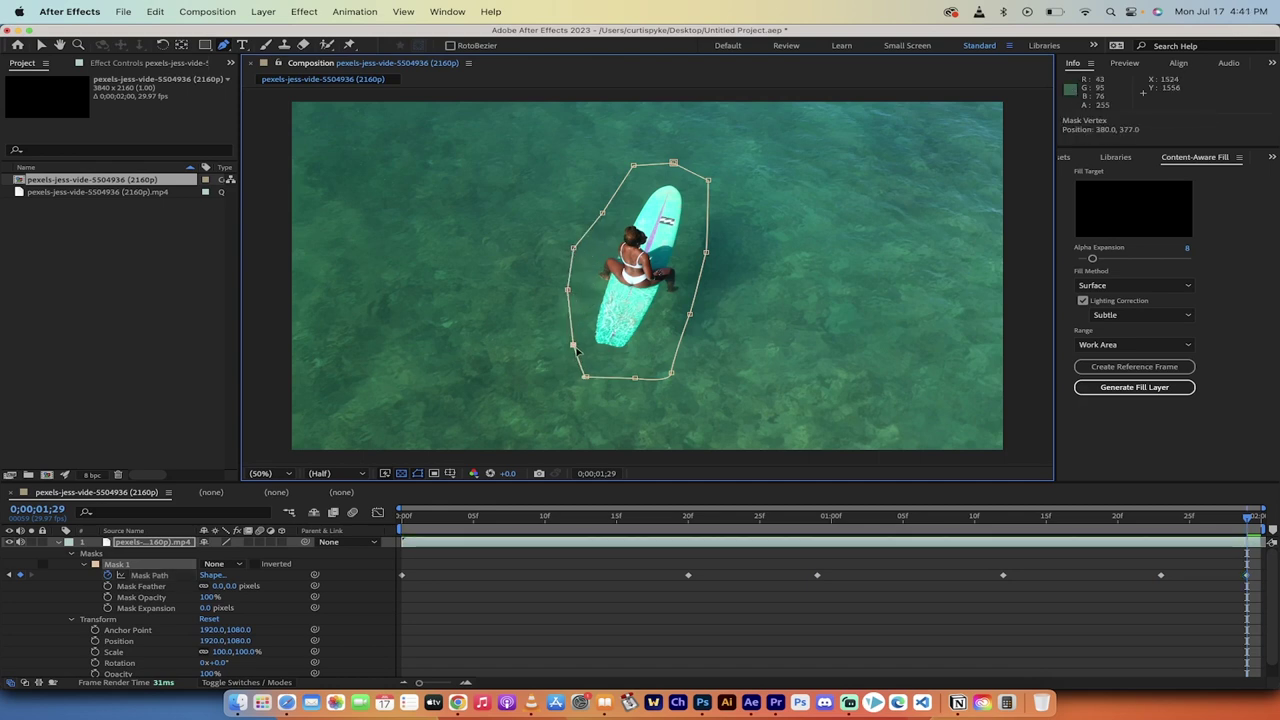
left_click_drag(585, 377, 588, 368)
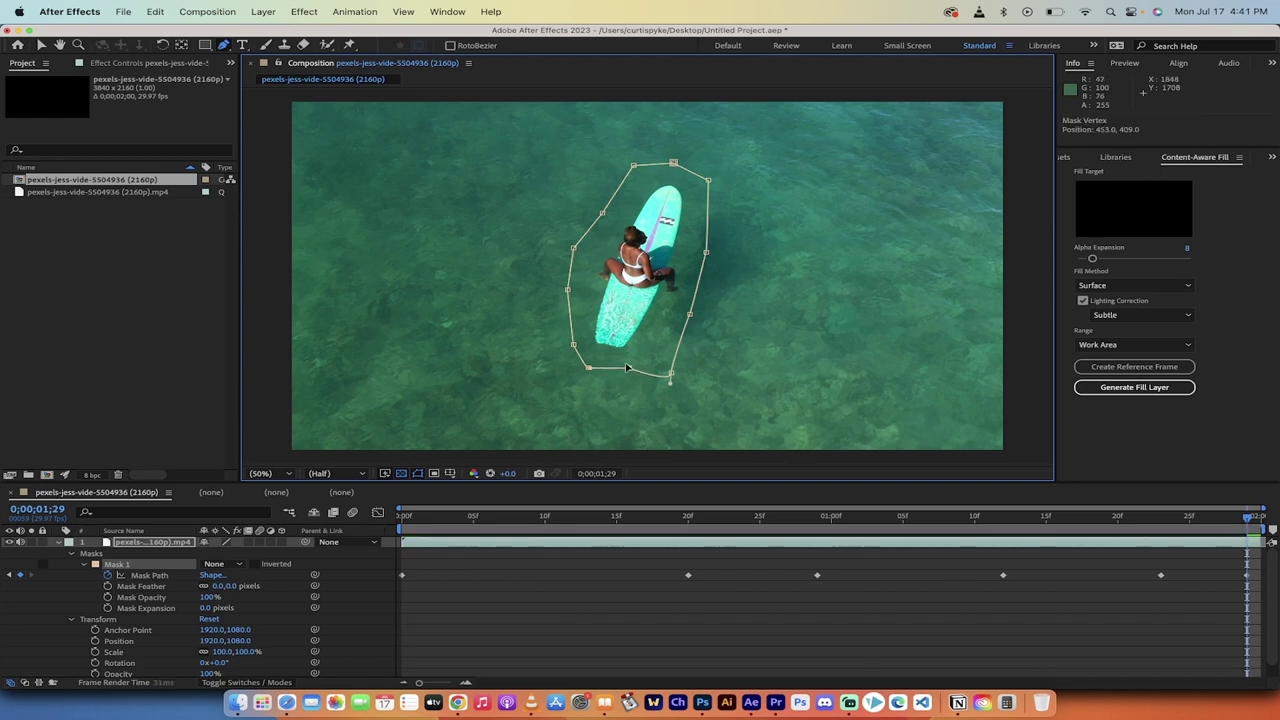
left_click_drag(670, 379, 664, 348)
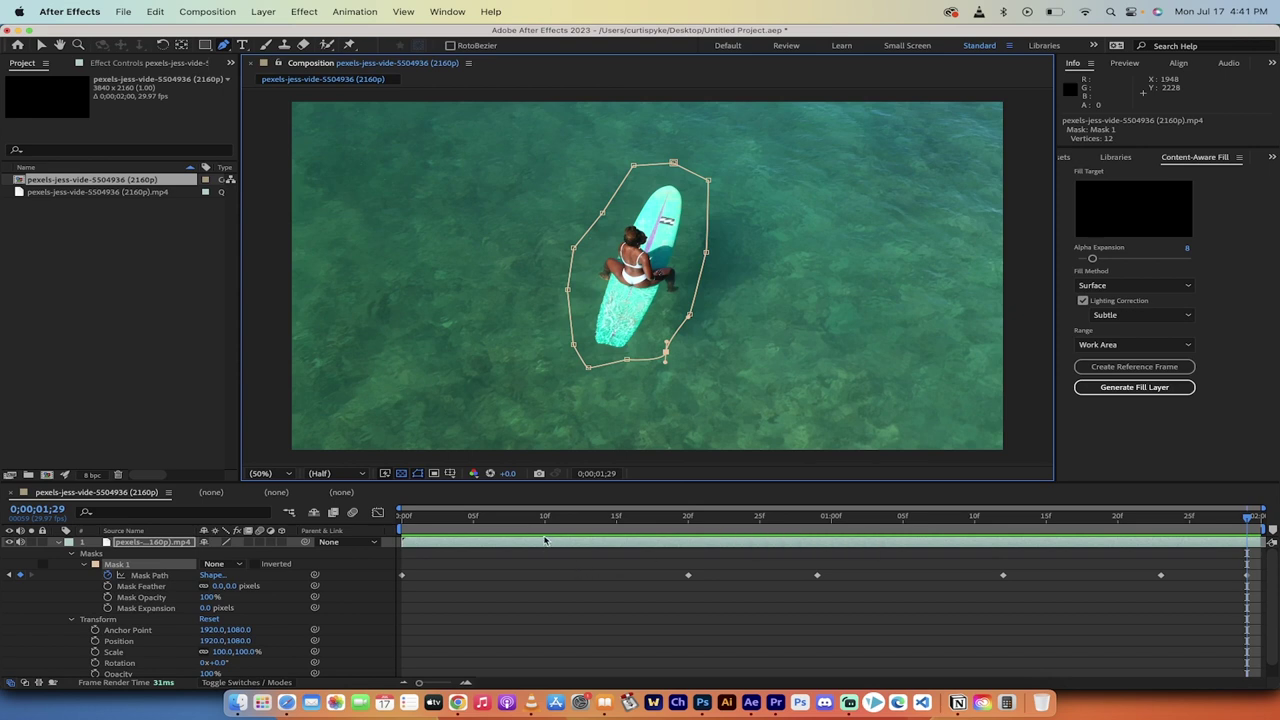
Switch the footage layer's Mask 1 mode to Subtract and scrub back to check the cut-out.
left_click(144, 542)
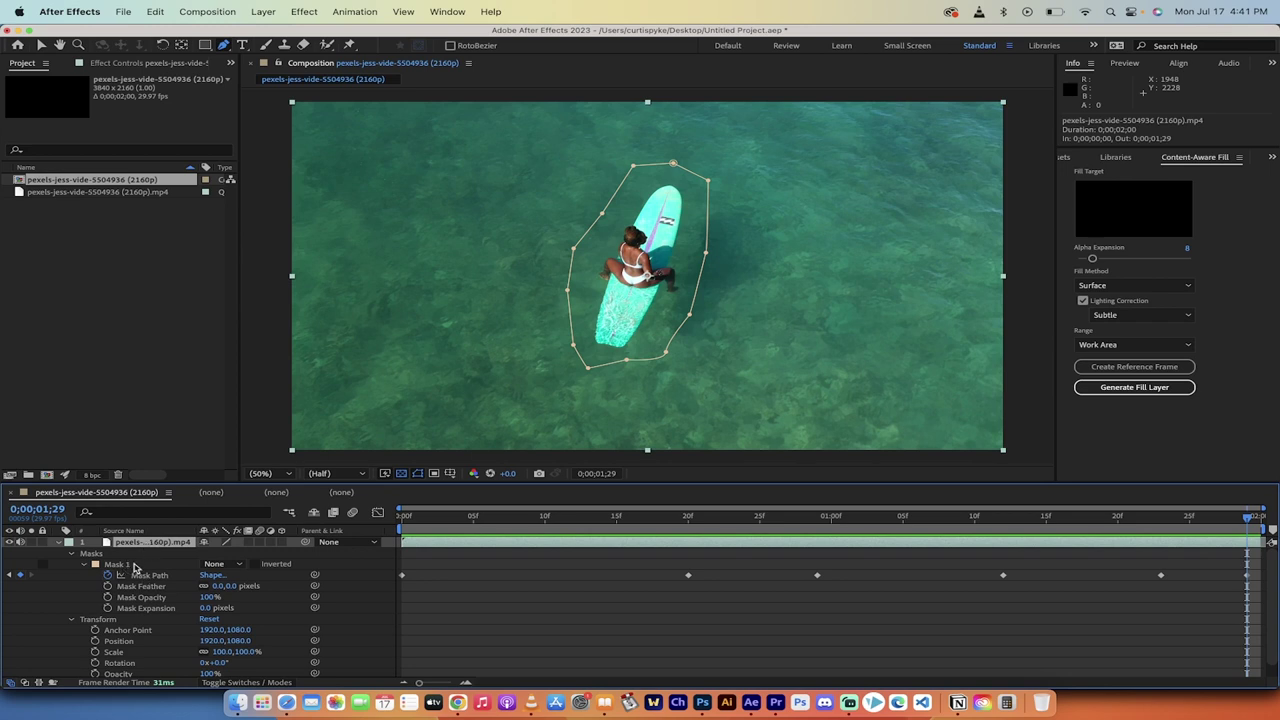
left_click(134, 566)
left_click(213, 566)
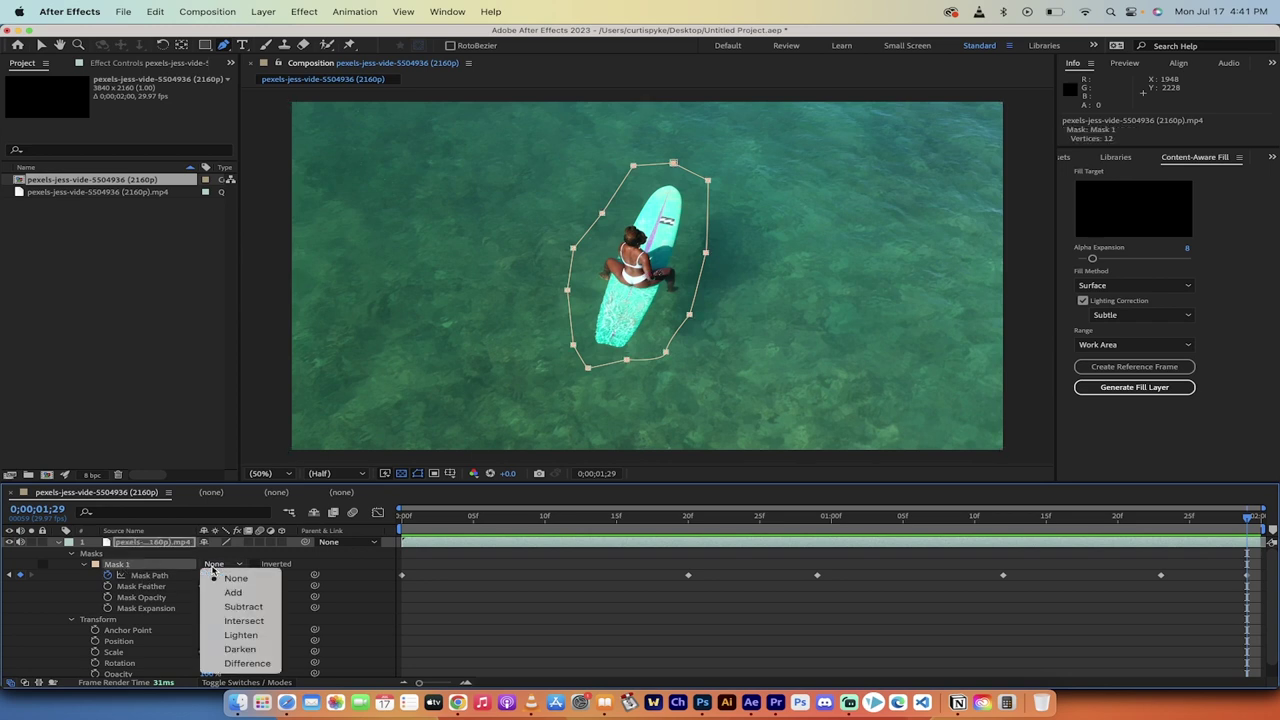
left_click(243, 607)
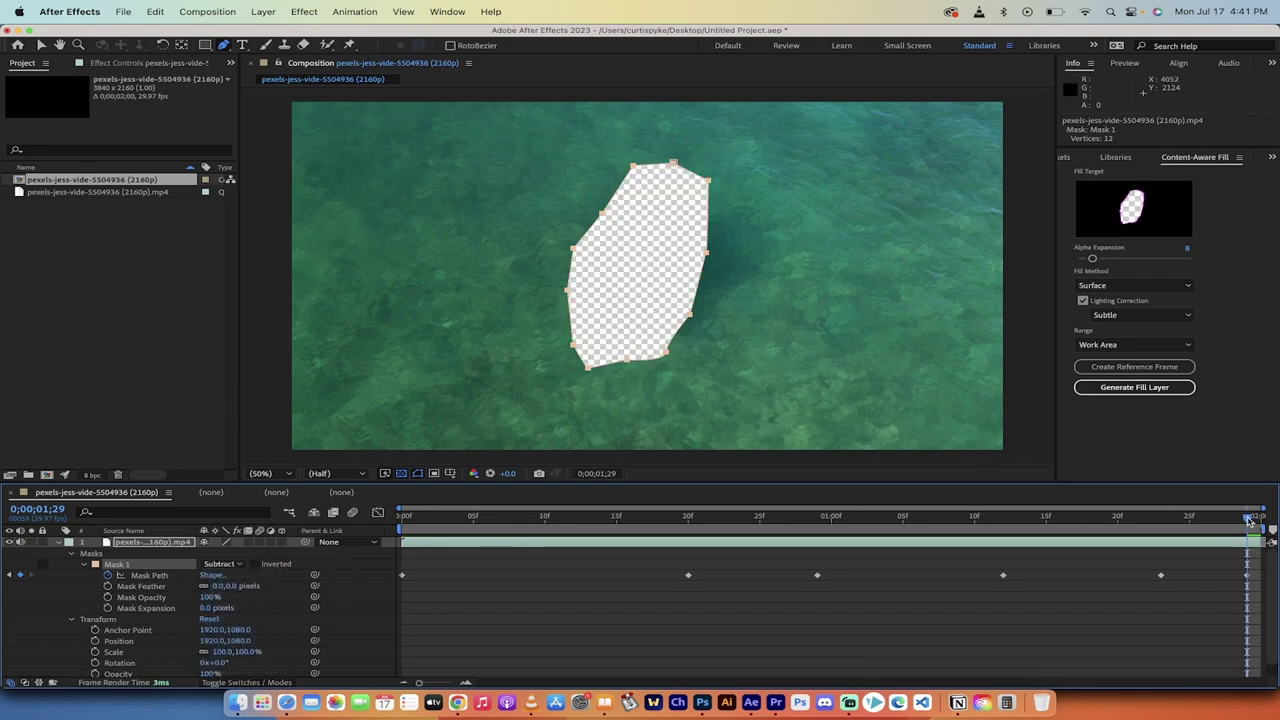
left_click_drag(1248, 521, 390, 525)
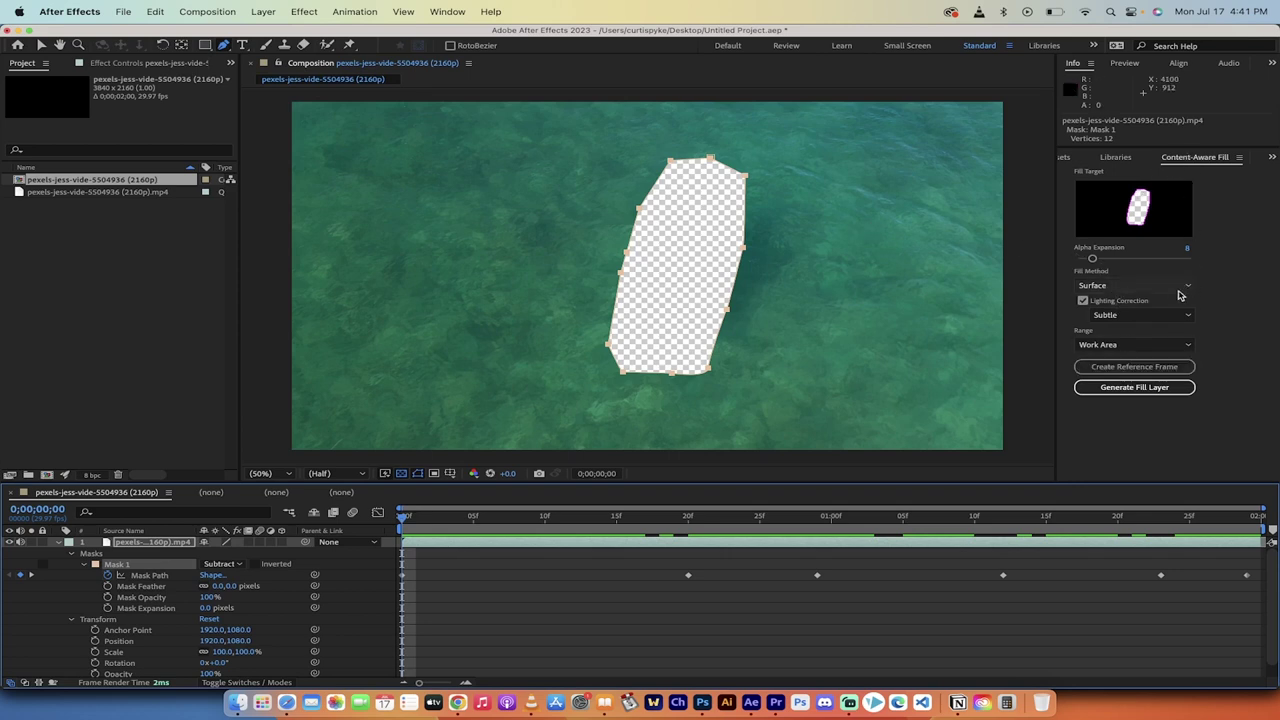
left_click(1198, 157)
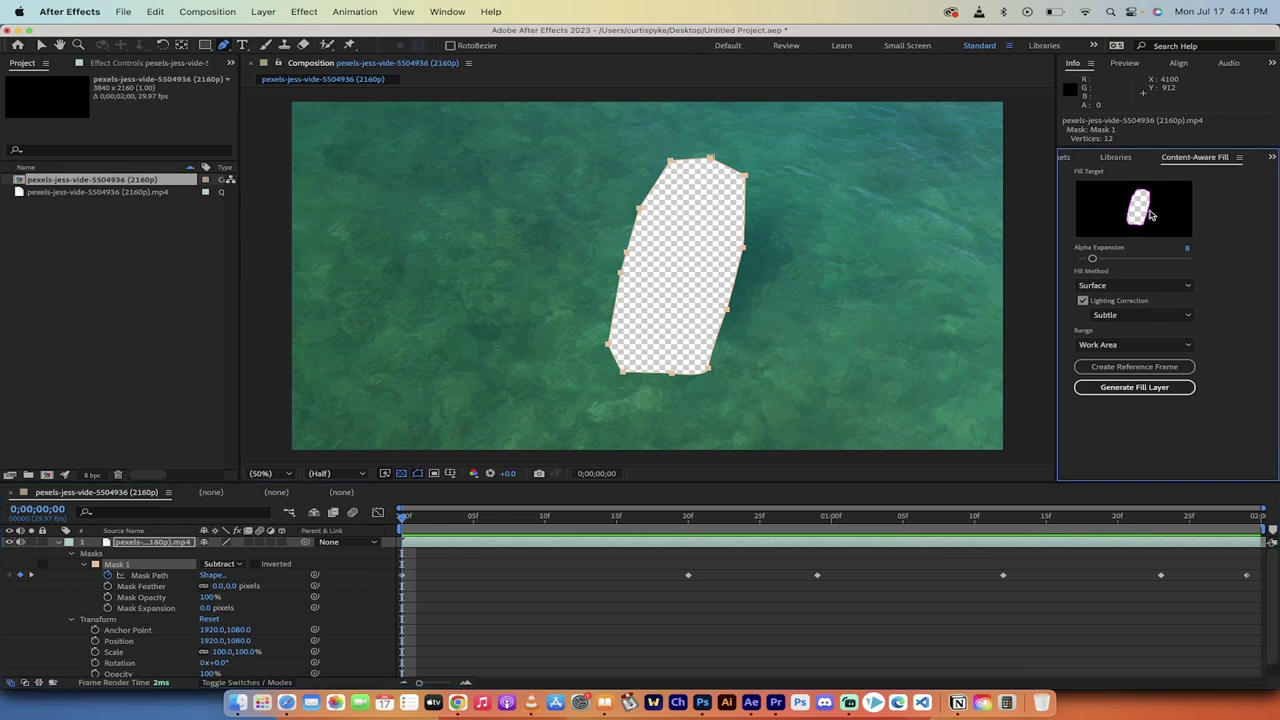
left_click(1120, 285)
left_click(1120, 299)
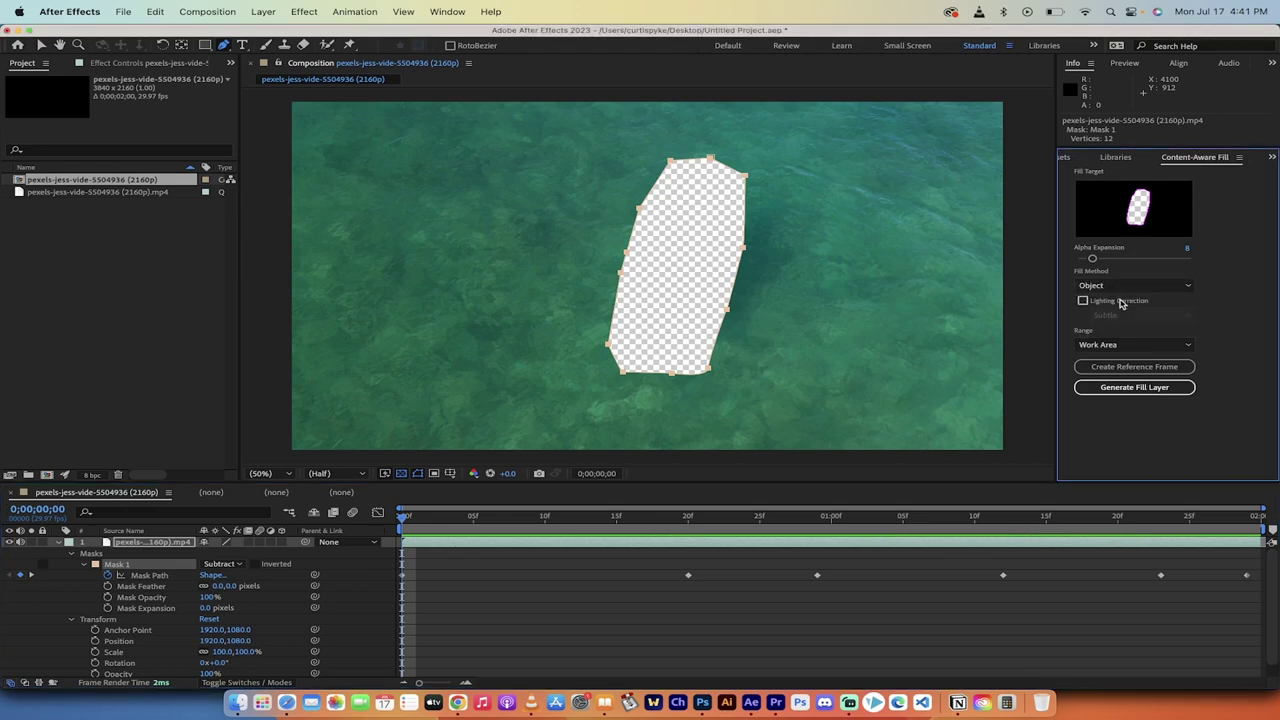
left_click(1136, 287)
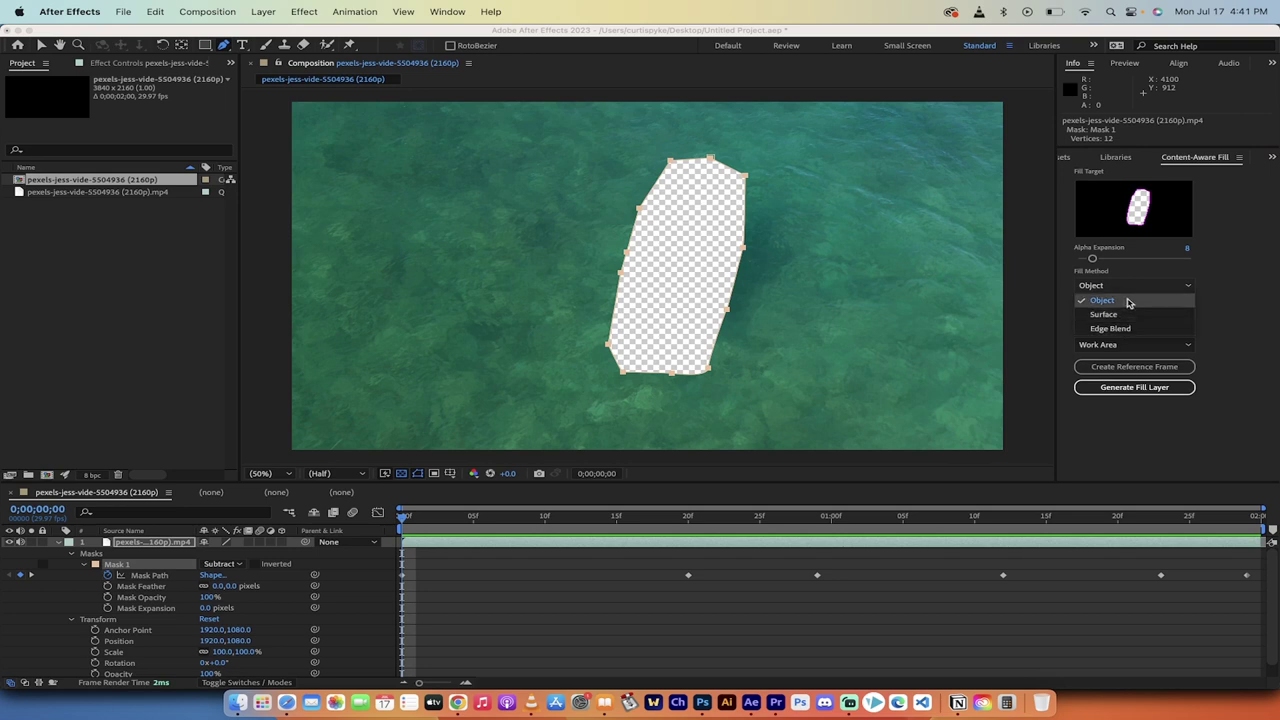
left_click(1127, 301)
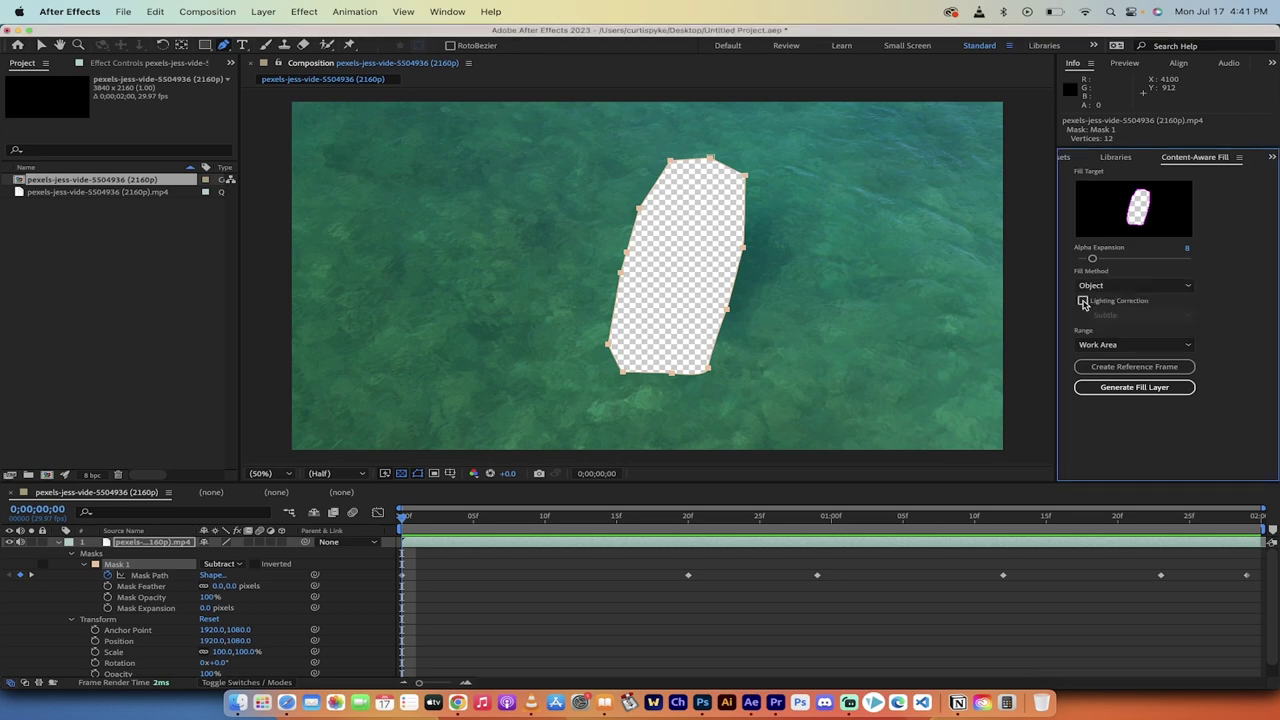
left_click(1127, 288)
left_click(1120, 318)
left_click(1083, 301)
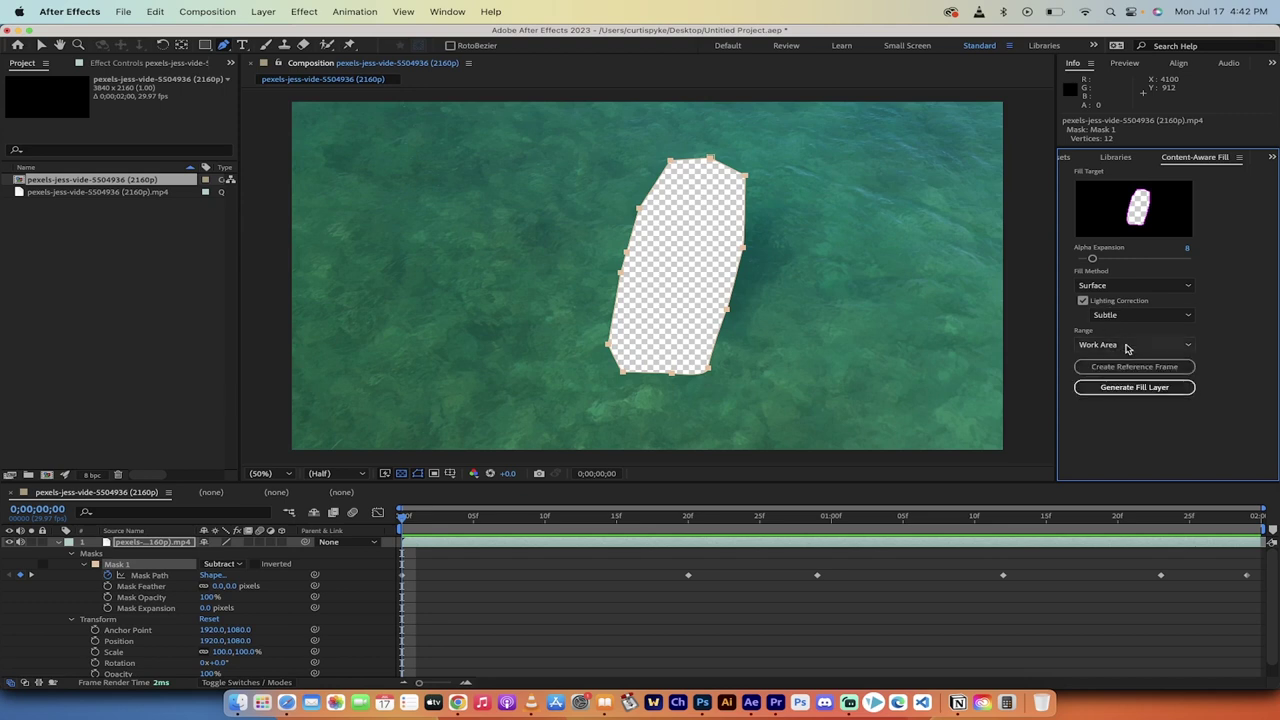
left_click(1115, 317)
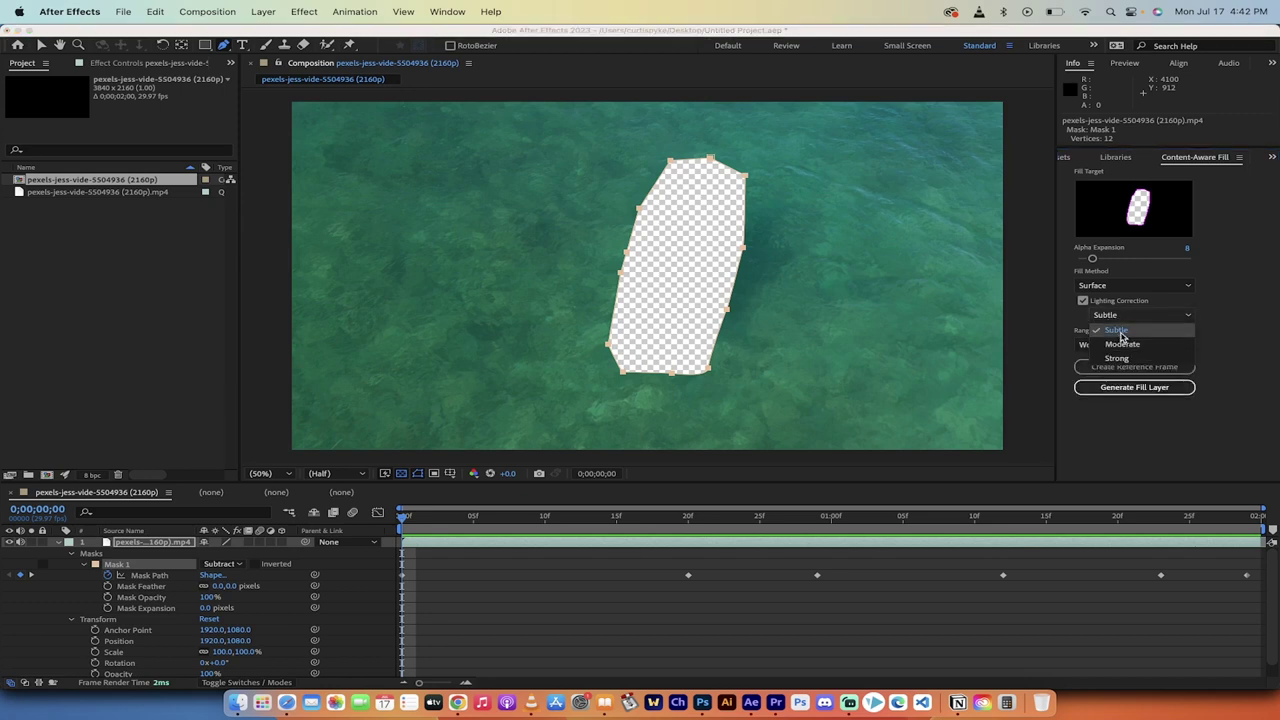
left_click(1122, 333)
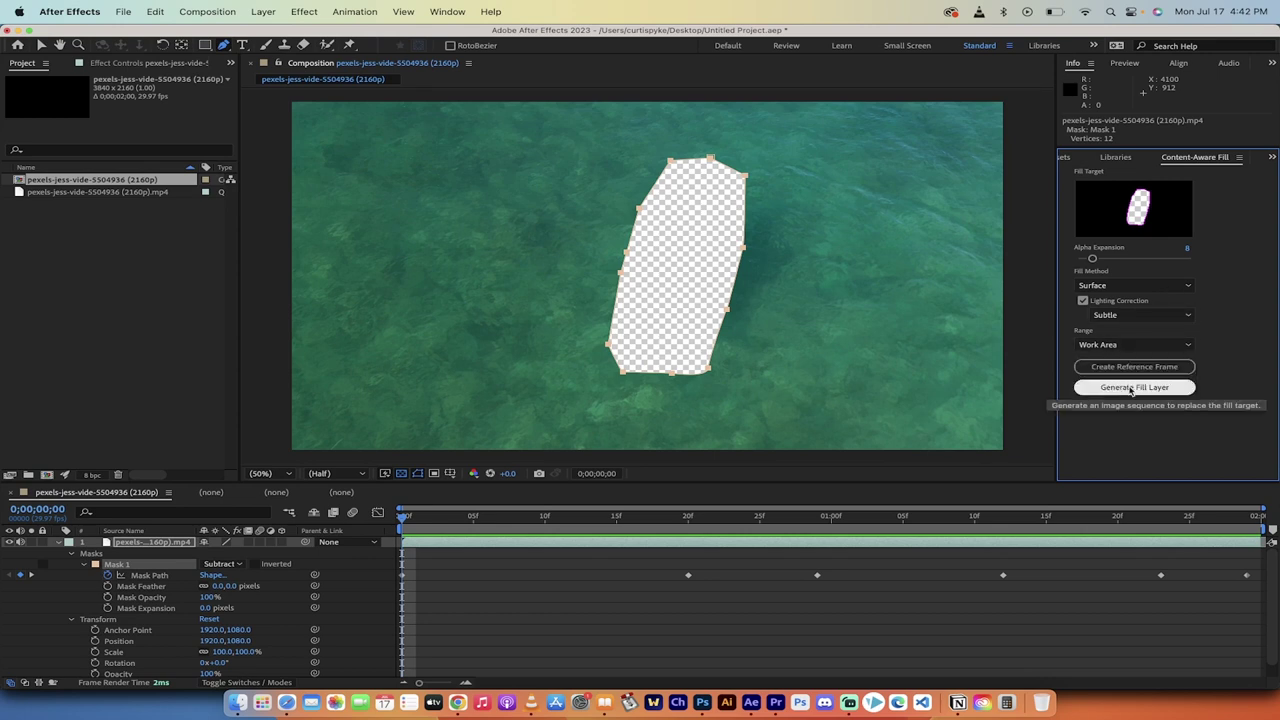
Generate the Content-Aware Fill layer, keeping Surface as the fill method.
left_click(1131, 389)
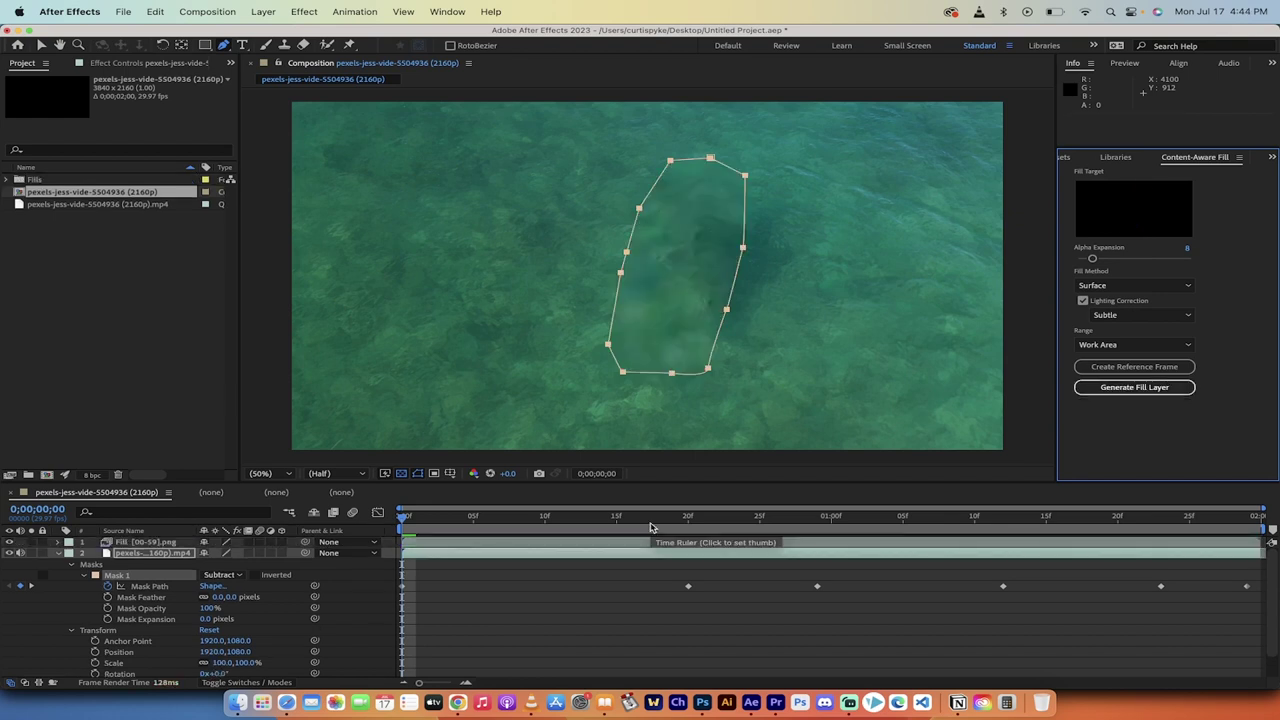
left_click(1116, 287)
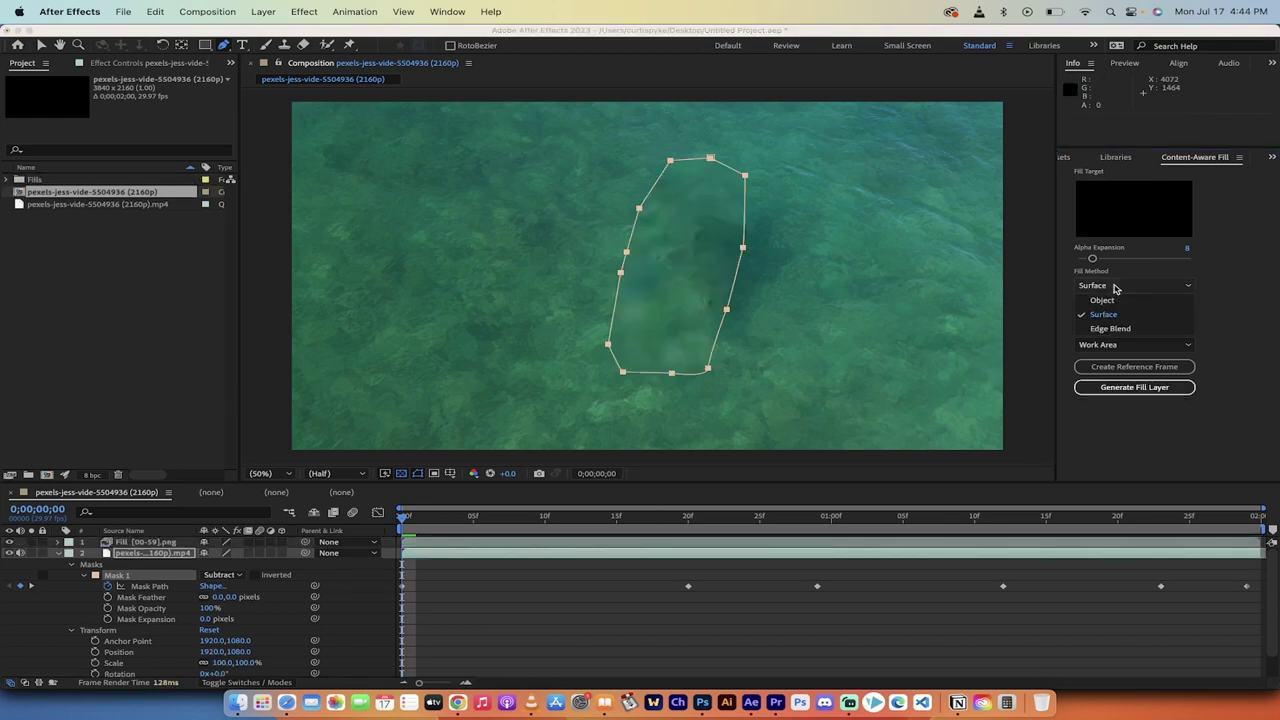
left_click(1116, 289)
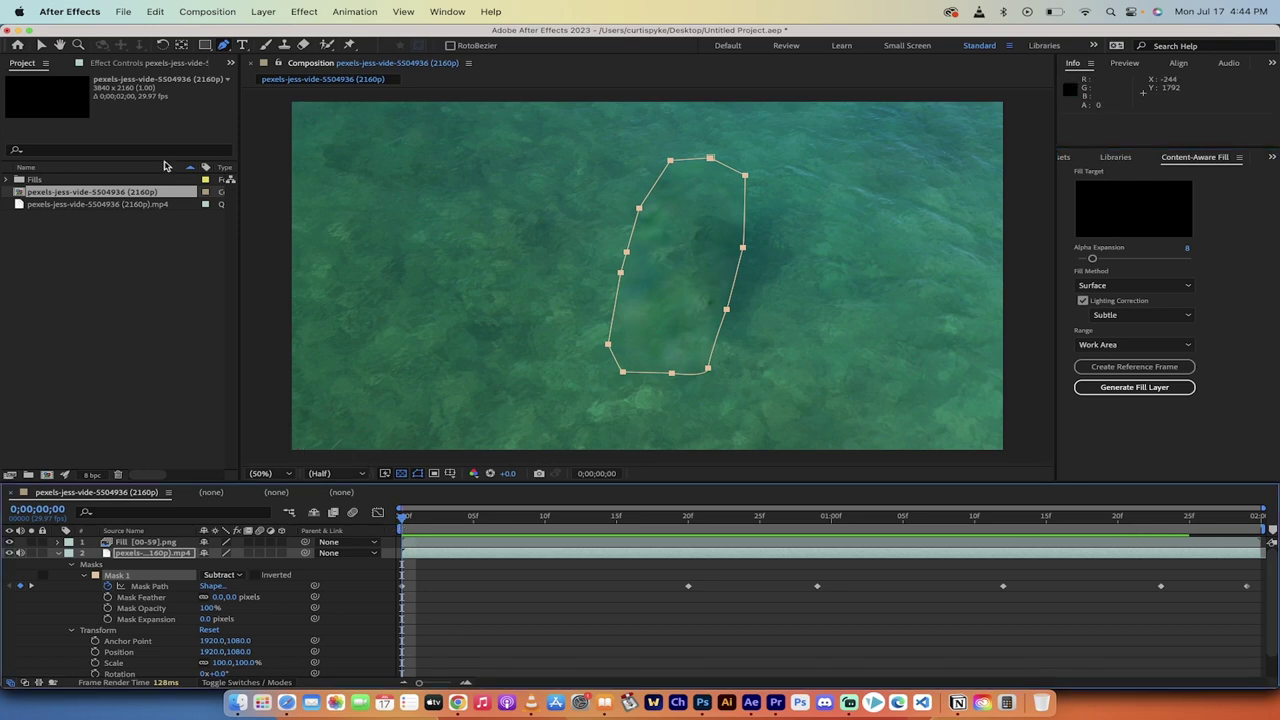
left_click(42, 46)
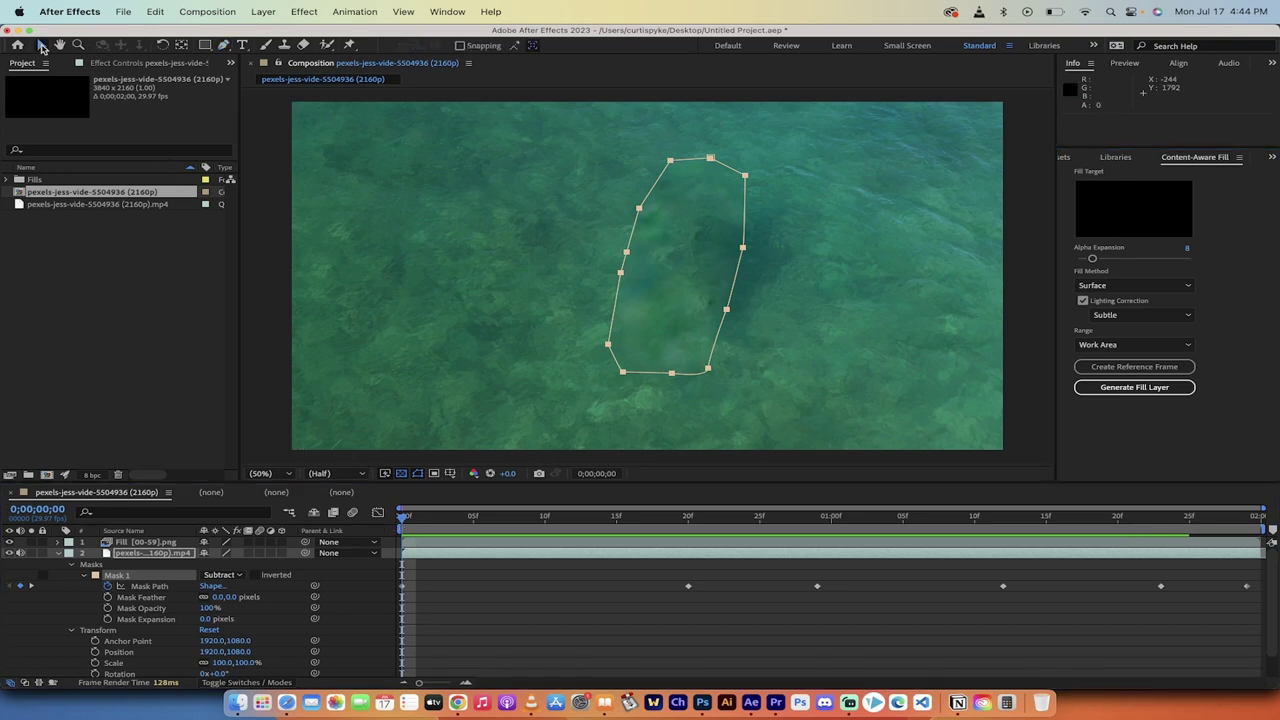
left_click(530, 613)
key("space")
key("space")
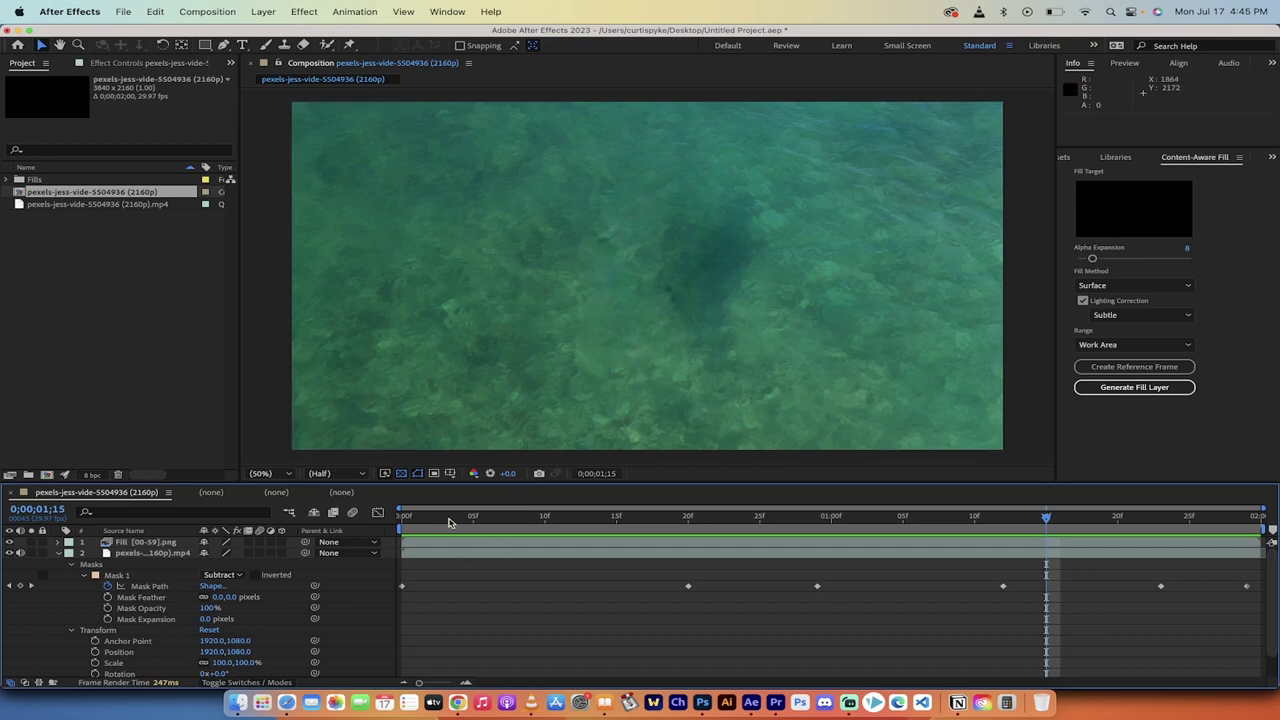
key("Home")
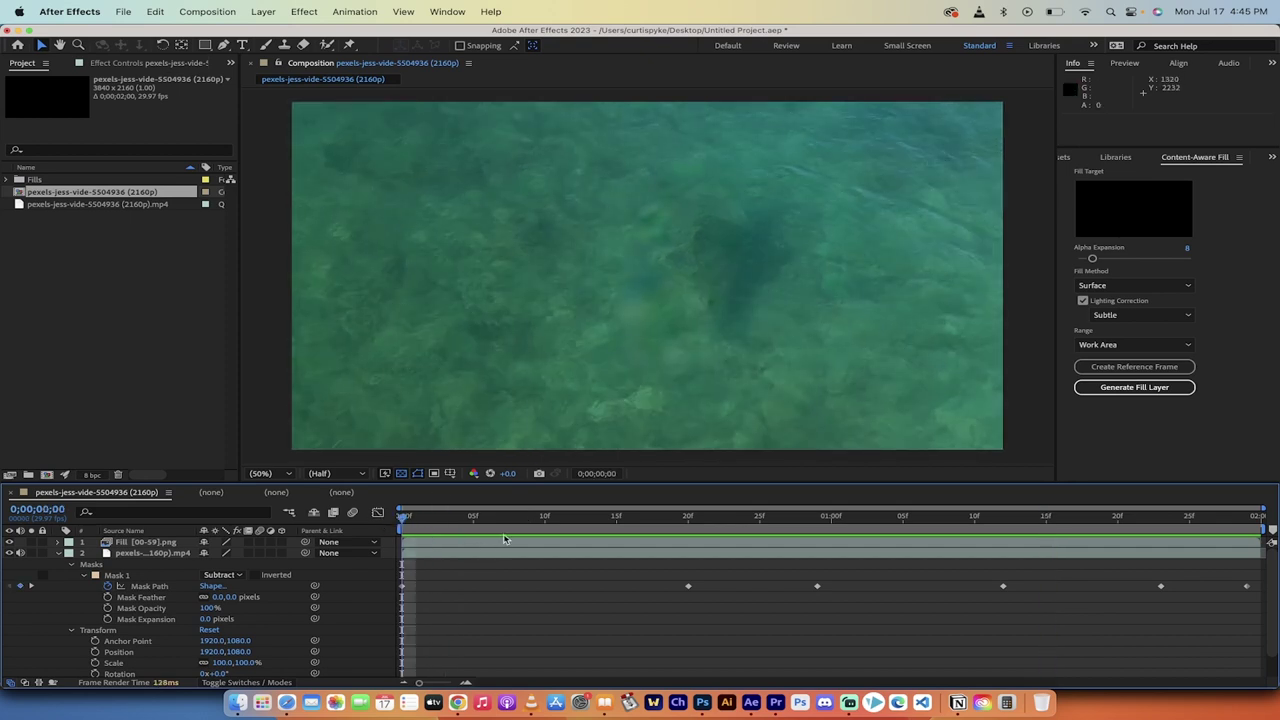
left_click(1121, 285)
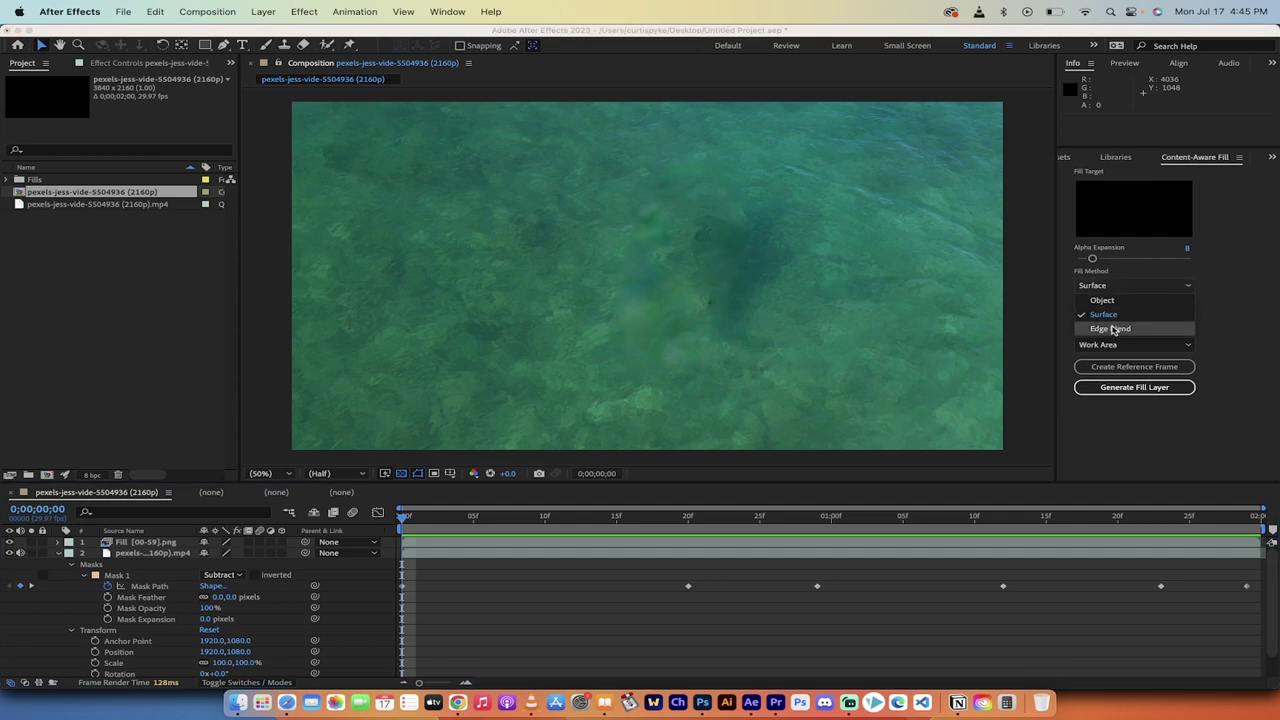
left_click(1108, 314)
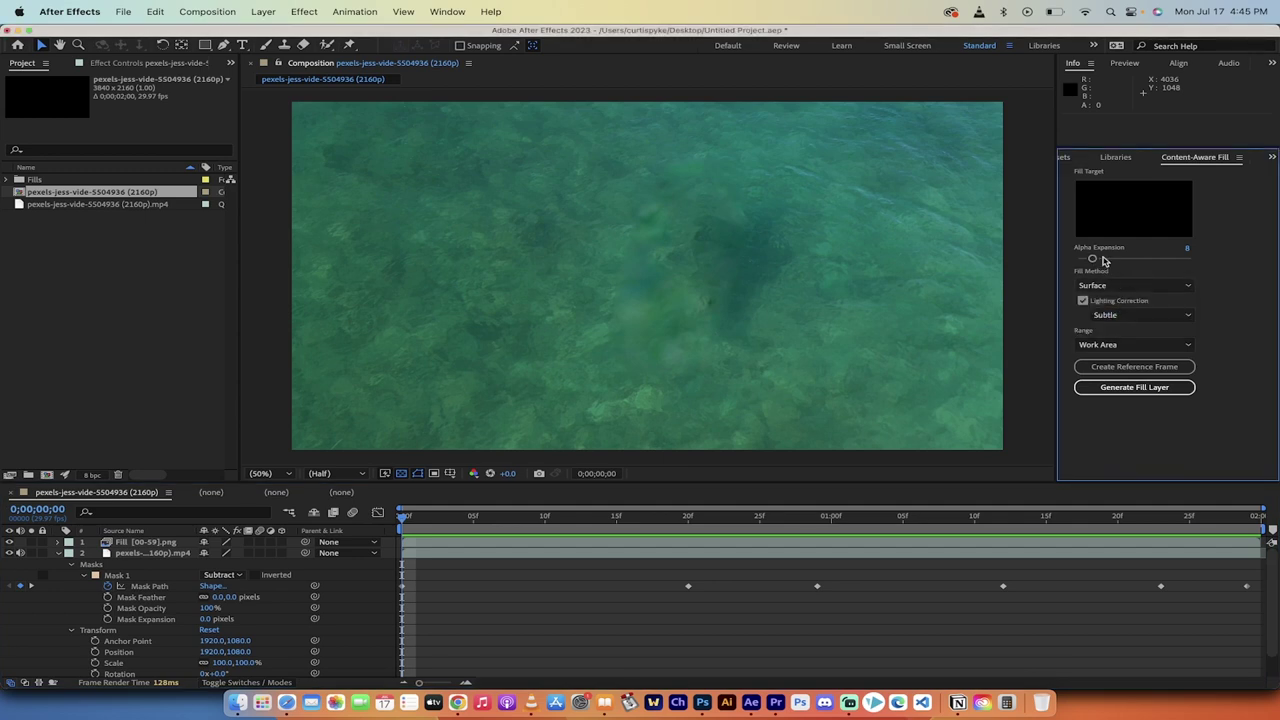